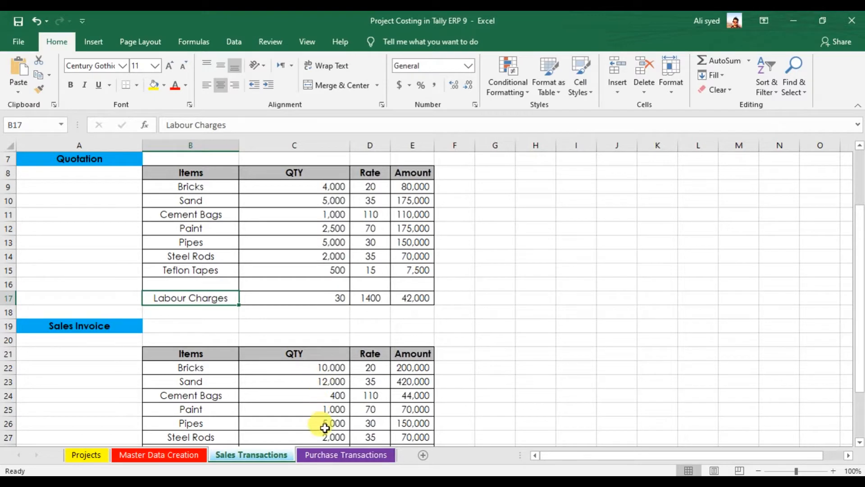
Check the purchase order, invoice and payment entries on the Purchase Transactions sheet, selecting Azlaan Constructions under Purchase Order # 550.
left_click(329, 456)
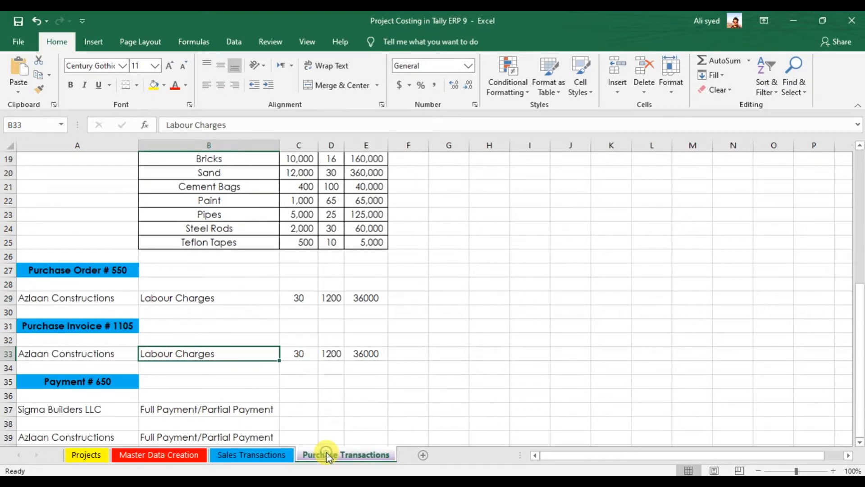
left_click(114, 297)
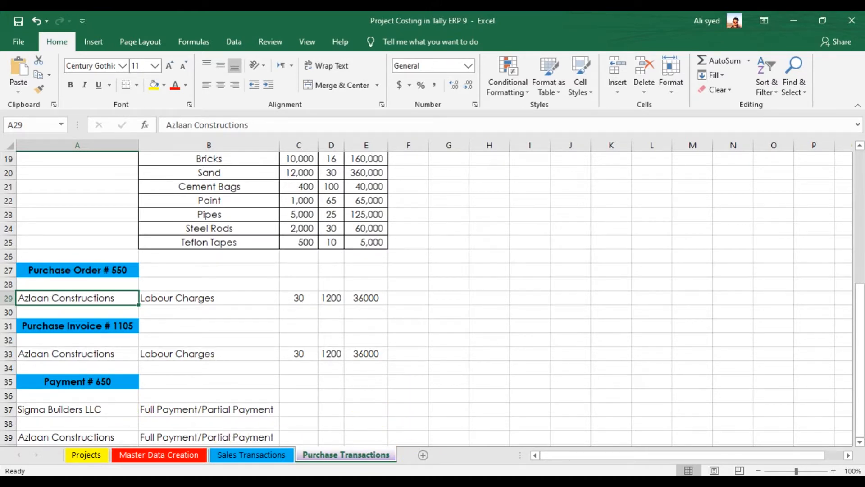
Switch to Tally.ERP 9 and open a new Payment voucher in Accounting Vouchers, with the window maximized.
key("alt+Tab")
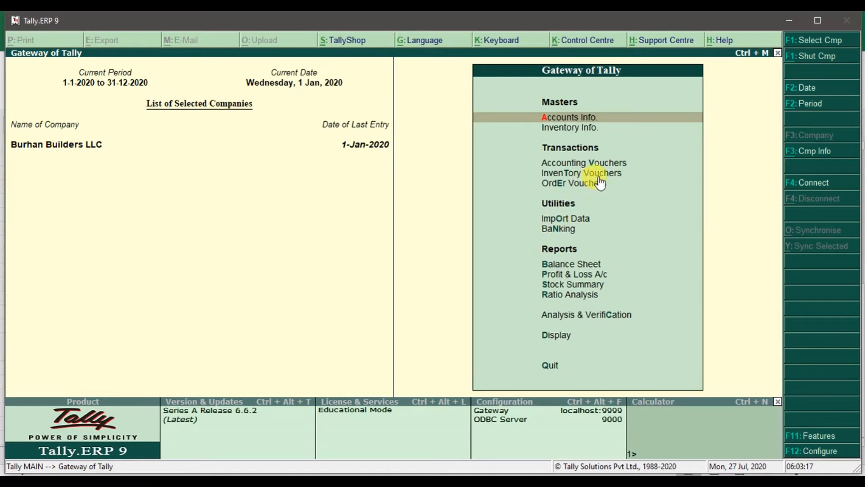
left_click(616, 166)
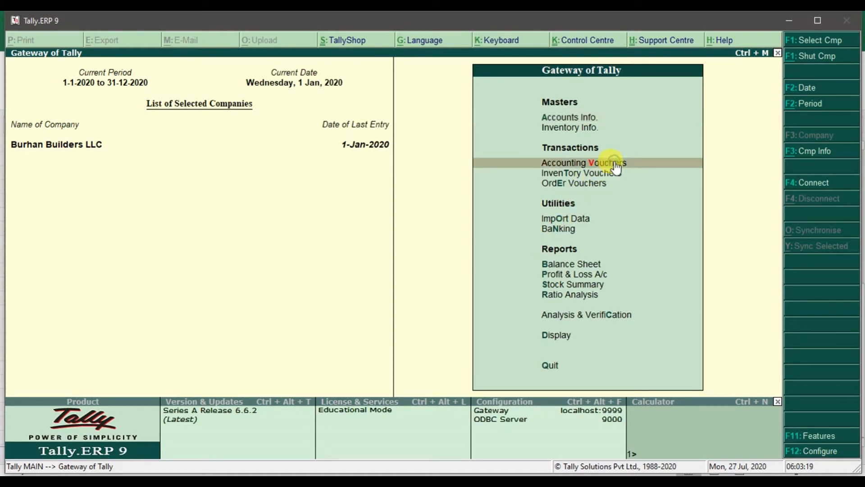
left_click(616, 164)
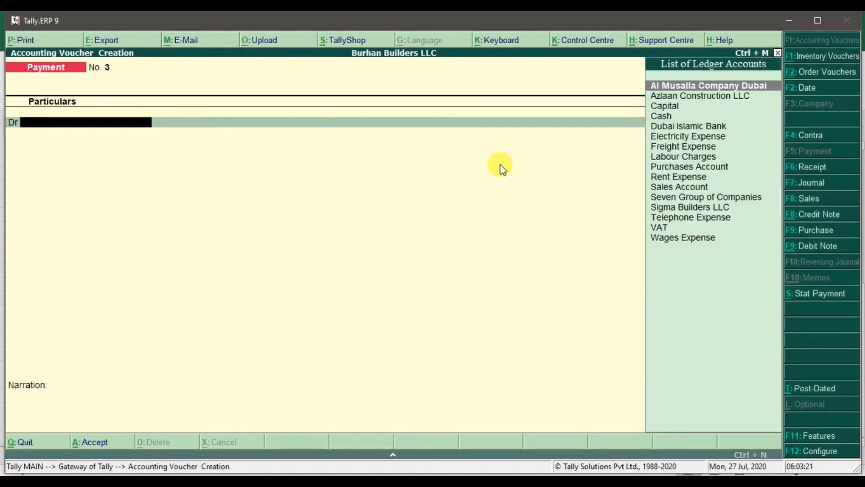
left_click(818, 25)
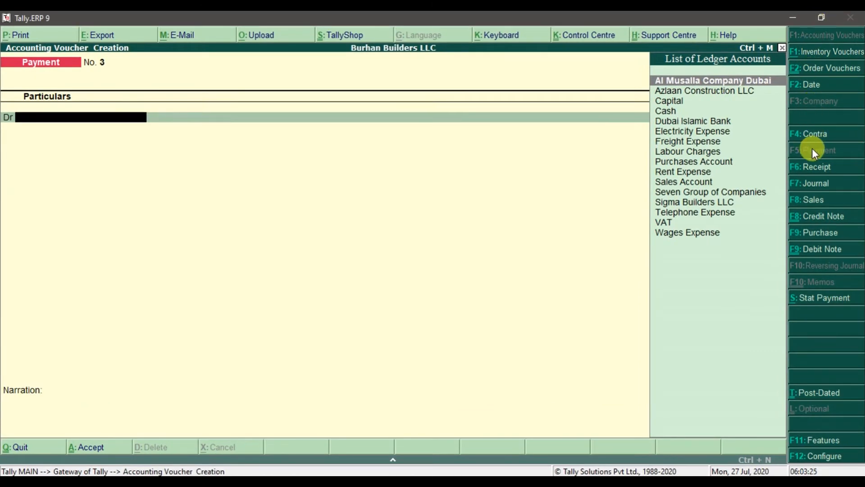
left_click(821, 135)
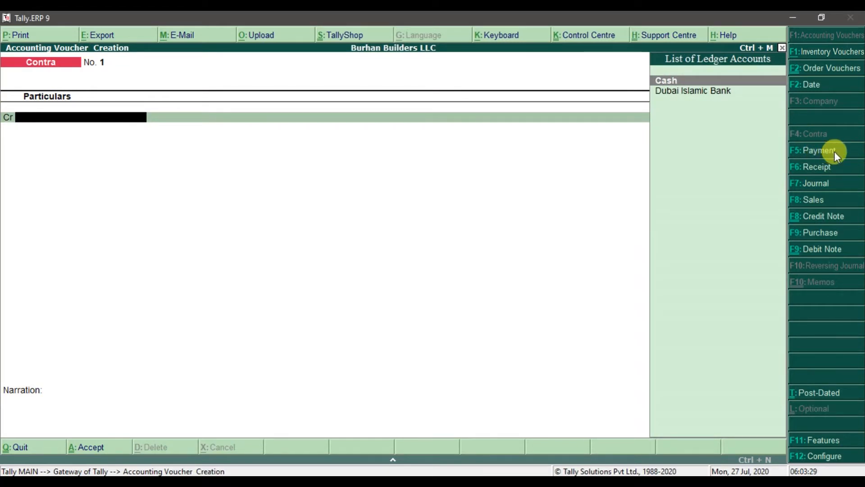
left_click(834, 151)
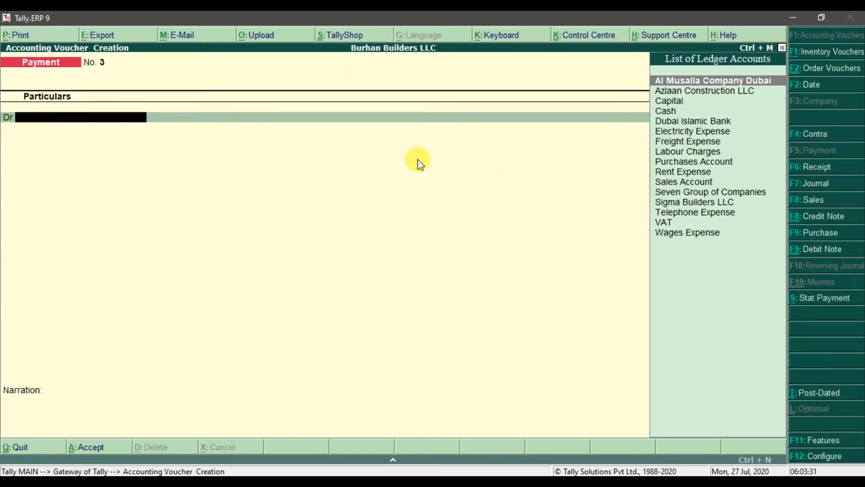
Debit the Sigma Builders LLC ledger with 861000 in the payment voucher.
type("Si")
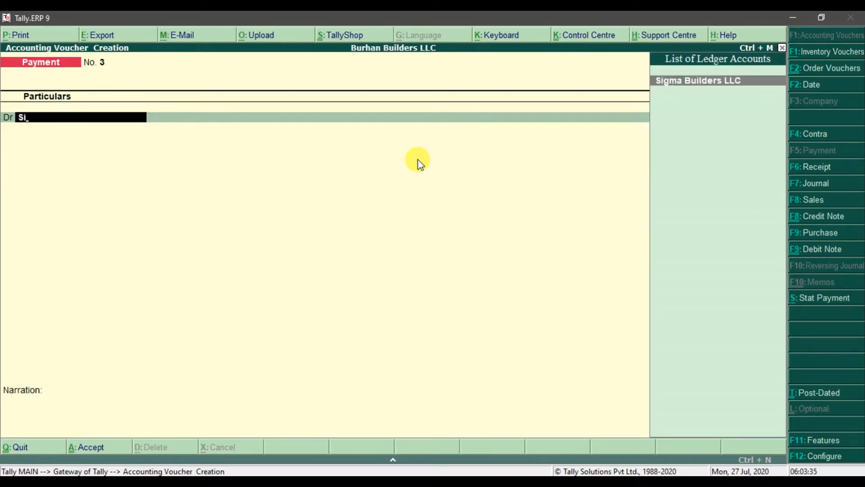
key("Return")
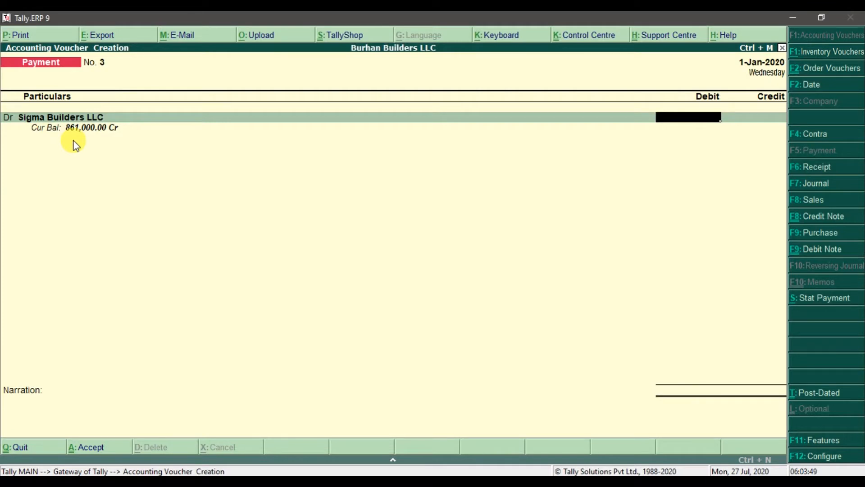
type("8621")
key("BackSpace")
key("BackSpace")
type("1000")
key("Return")
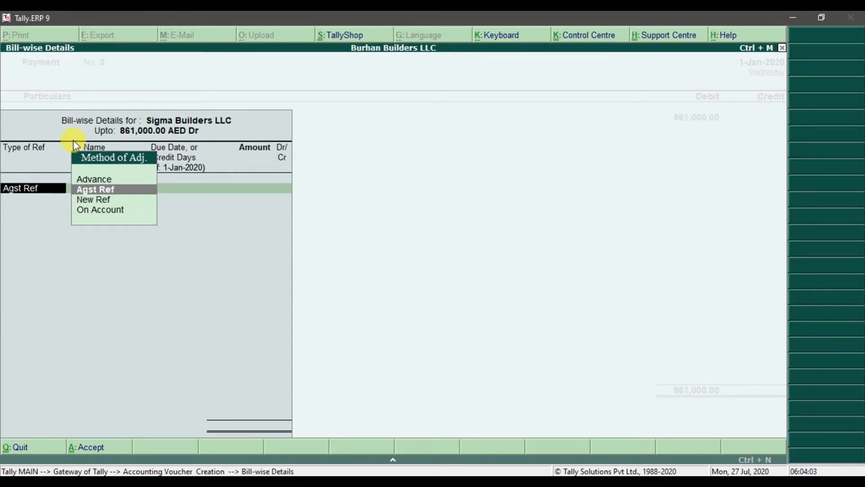
Settle the full 861,000.00 as Agst Ref against the supplier's pending bill 7788.
key("Return")
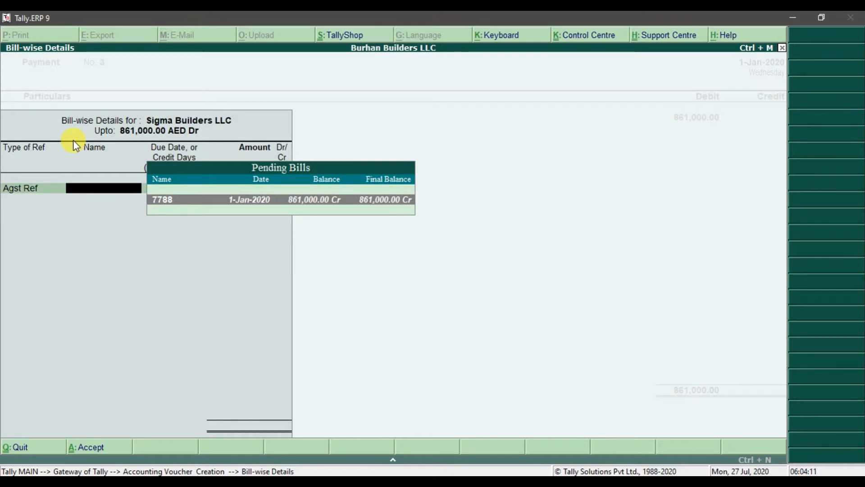
key("Return")
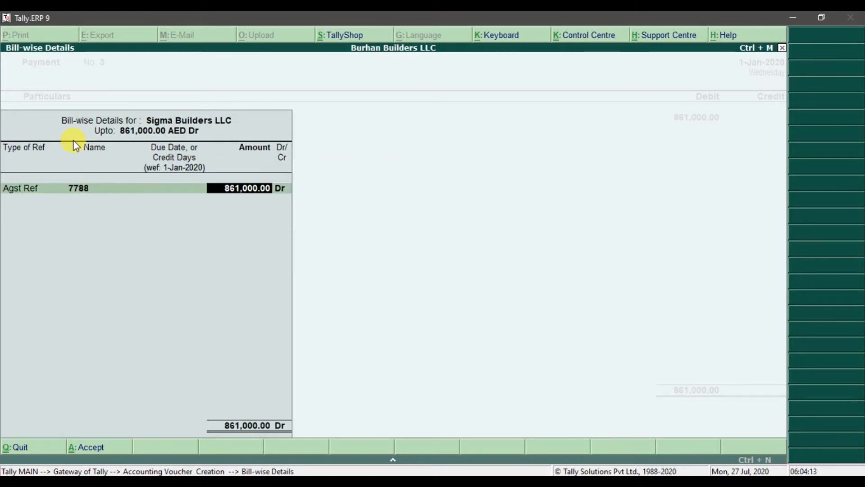
key("Return")
key("Return")
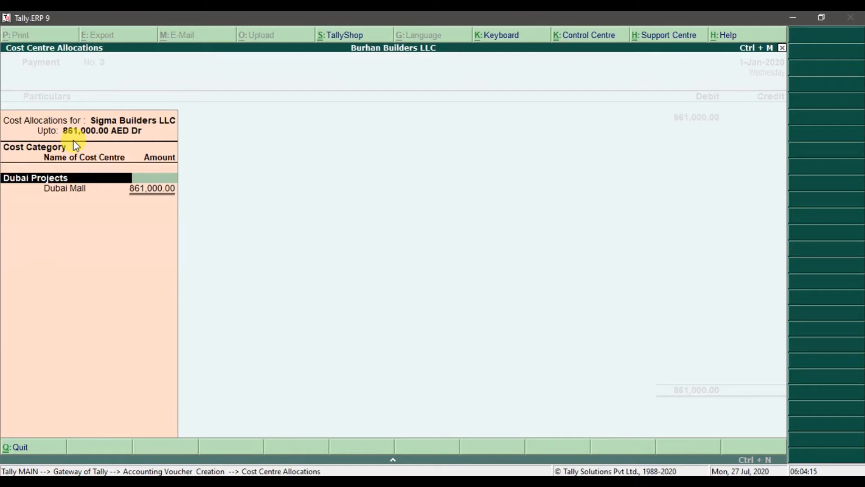
Allocate the 861,000.00 to the Dubai Mall cost centre under the Dubai Projects category.
key("Return")
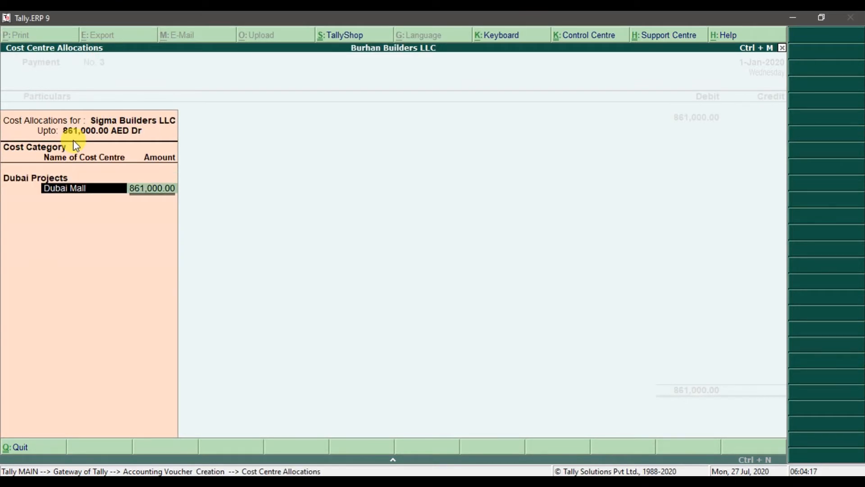
key("Return")
key("Return")
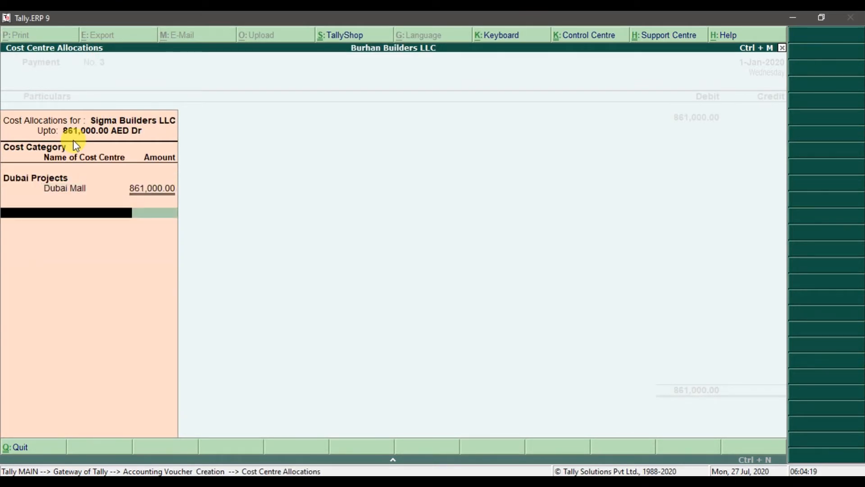
key("Return")
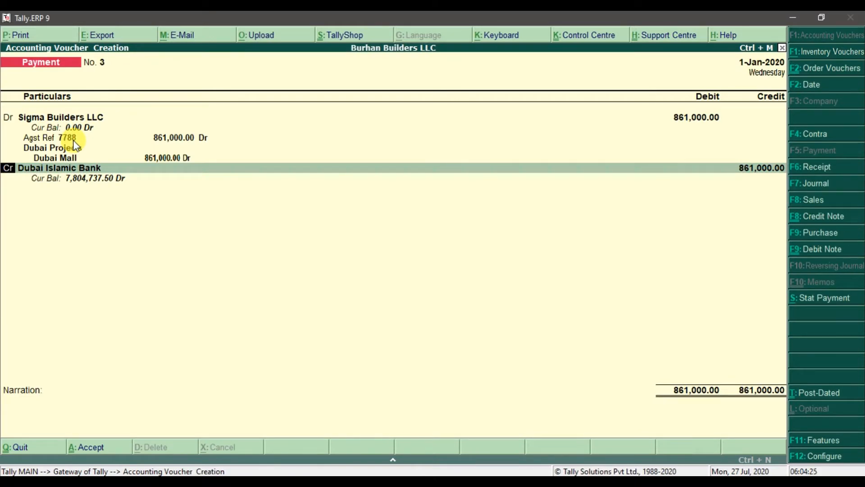
Credit the Dubai Islamic Bank ledger with 861,000.00 in the payment voucher.
key("Return")
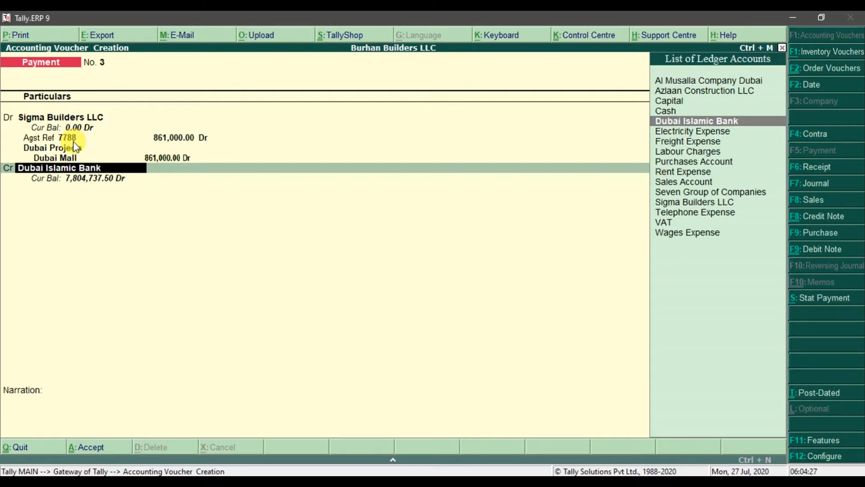
key("Return")
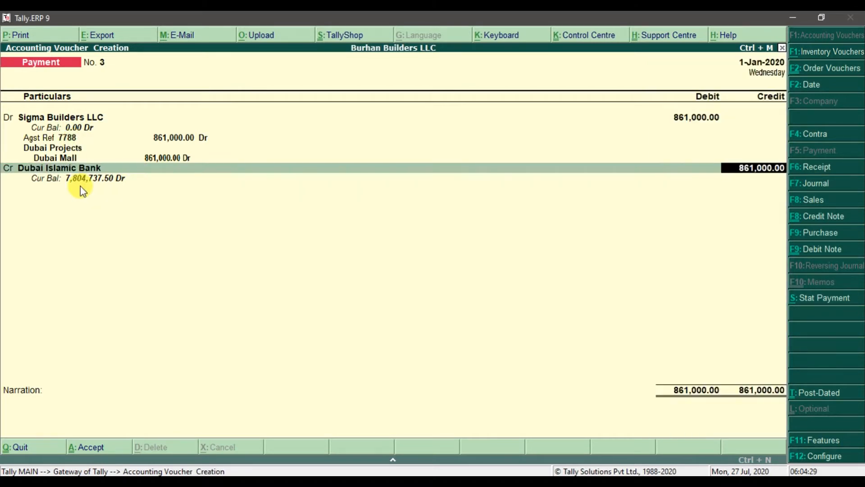
key("Return")
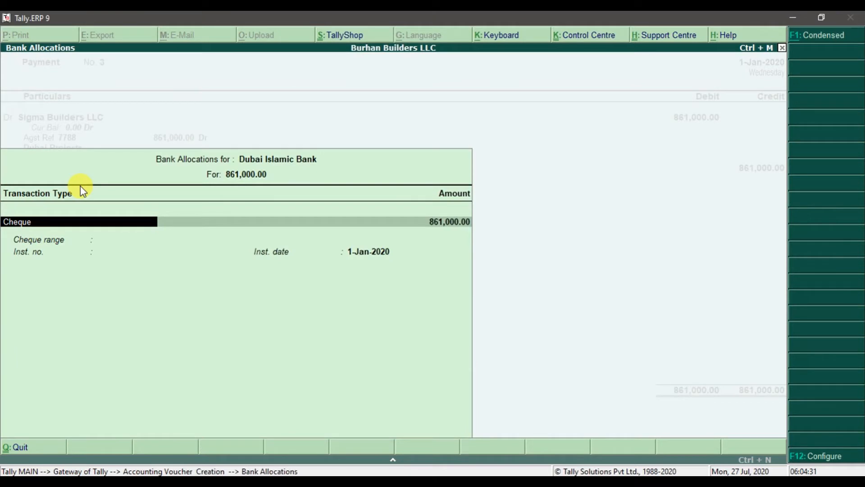
Fill in the bank allocation as a Cheque with range Not Applicable, instrument number 69856325 and date 1-Jan-2020.
key("Return")
key("Return")
type("6985632")
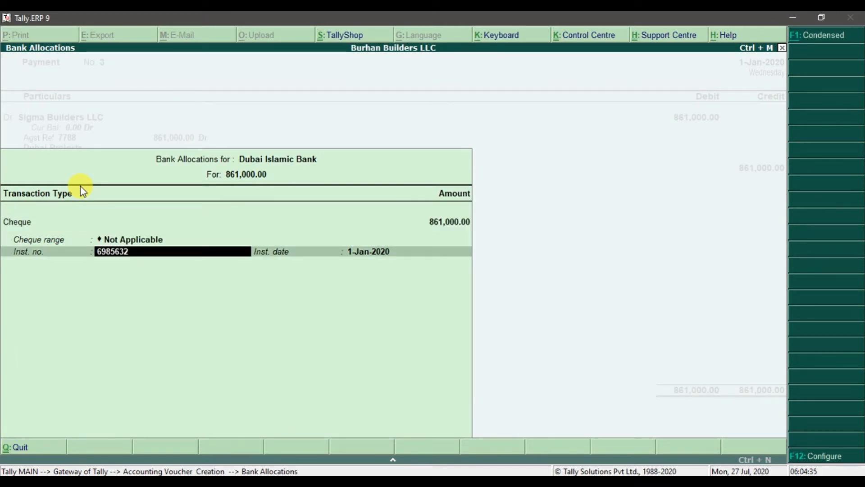
type("5")
key("Return")
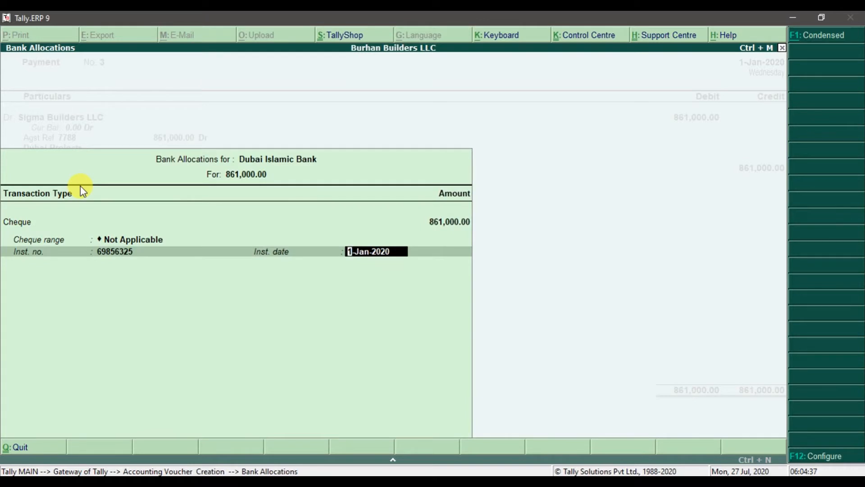
key("Return")
key("Return")
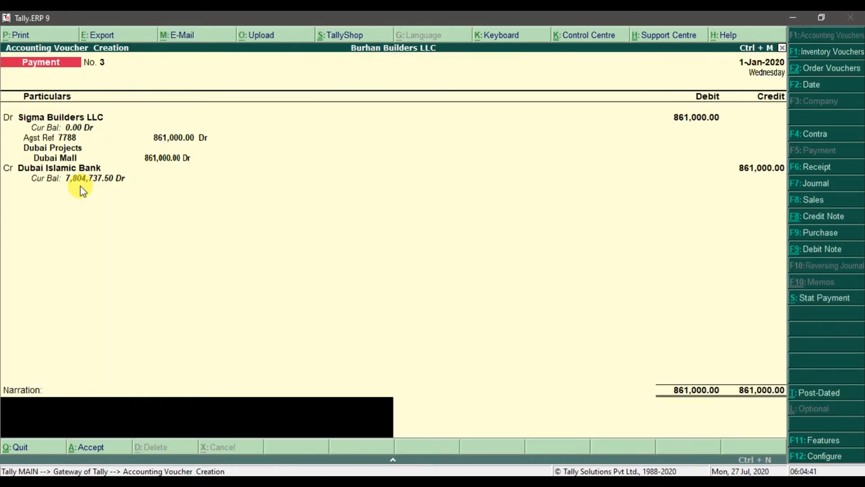
Add the narration "Full payment to Sigma Builders LLC CHE # 7788", save the payment voucher and return to the Gateway of Tally.
type("Full pay")
type("ment to Si")
type("gma")
type(" Bul")
type("ider")
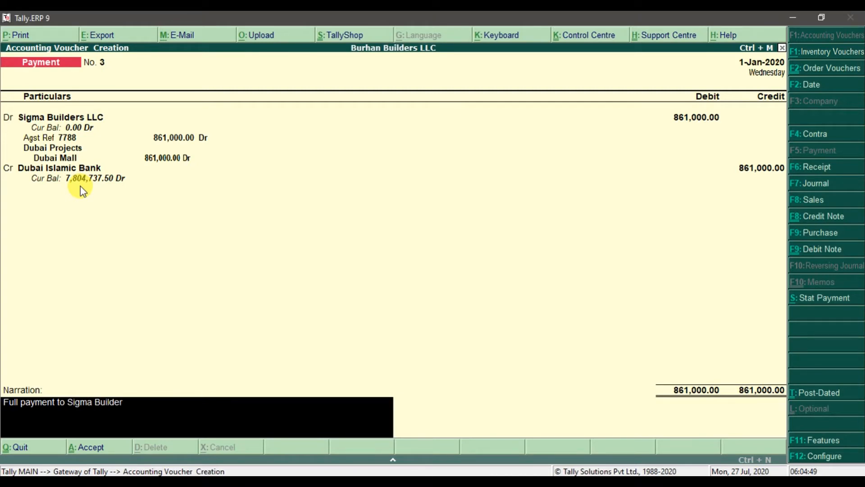
type("s LLC CHE # 7788")
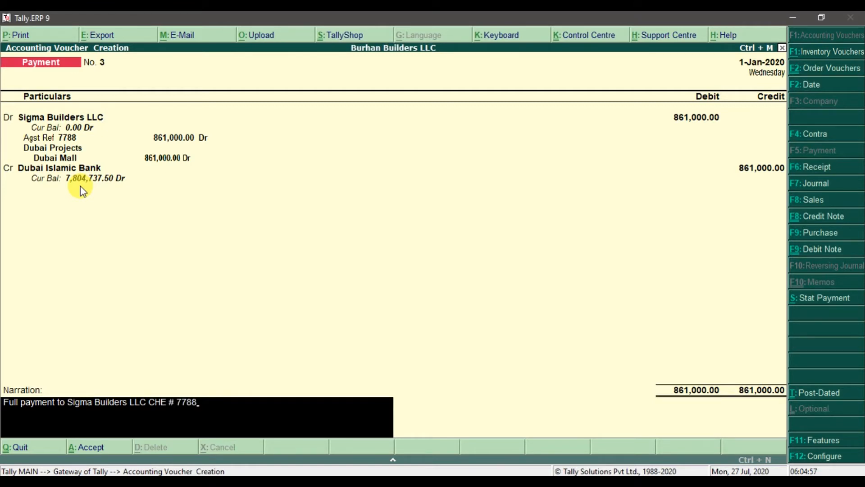
key("Return")
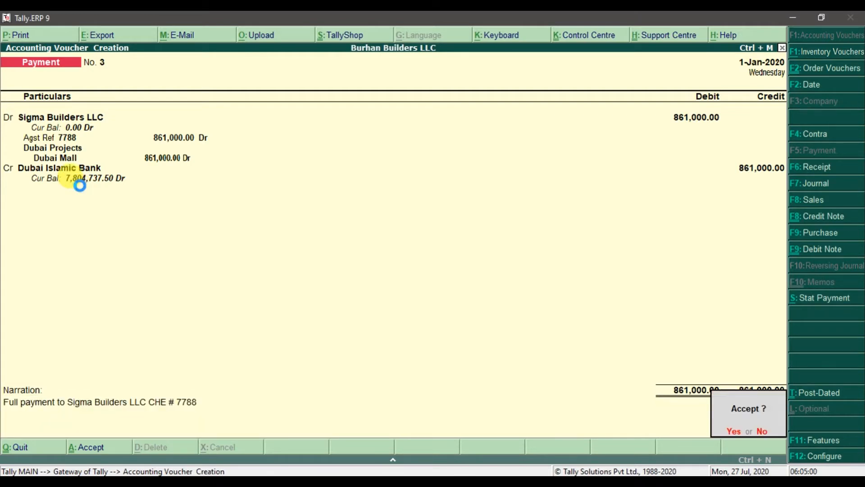
key("Return")
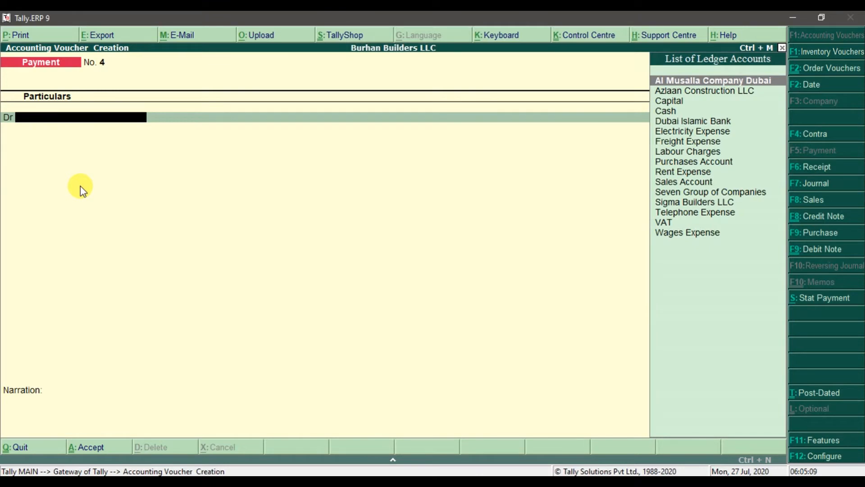
key("Escape")
key("Return")
key("Escape")
key("n")
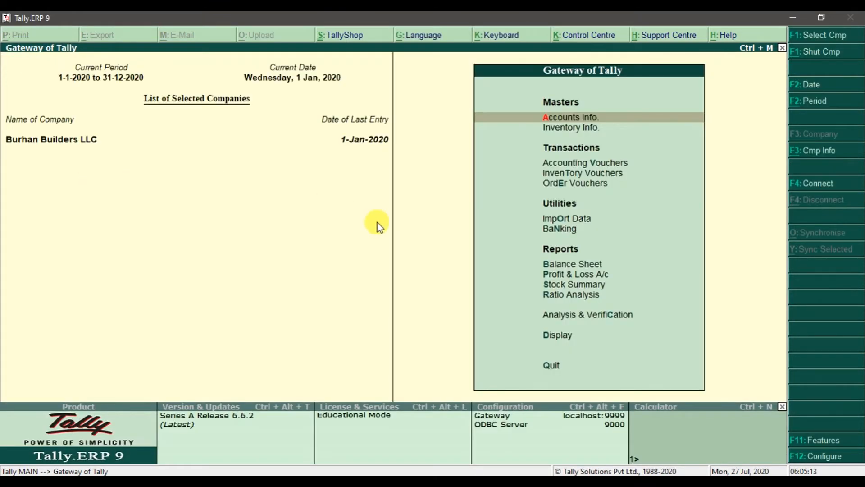
Display the Sigma Builders LLC ledger from the account books and examine its Dubai Islamic Bank payment entry.
left_click(561, 342)
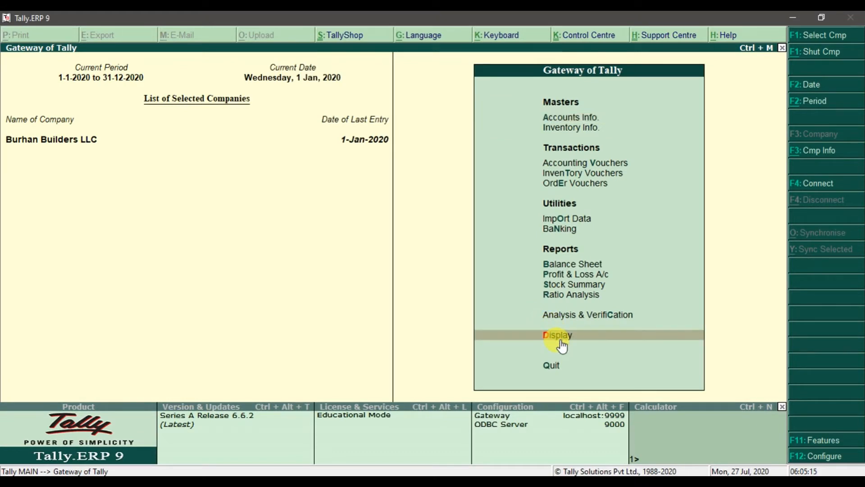
left_click(561, 342)
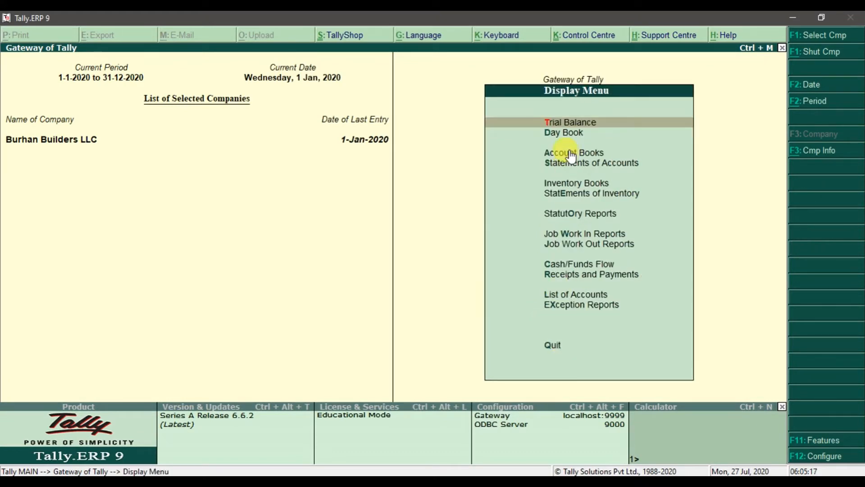
left_click(582, 157)
left_click(580, 156)
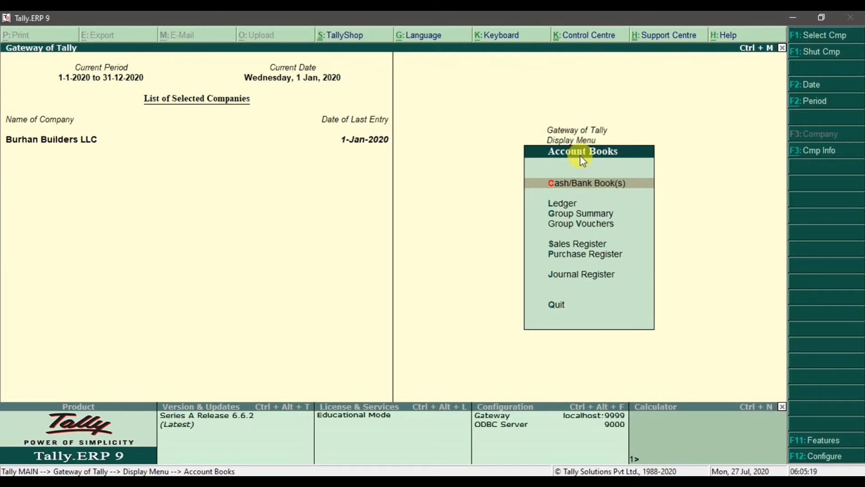
left_click(568, 203)
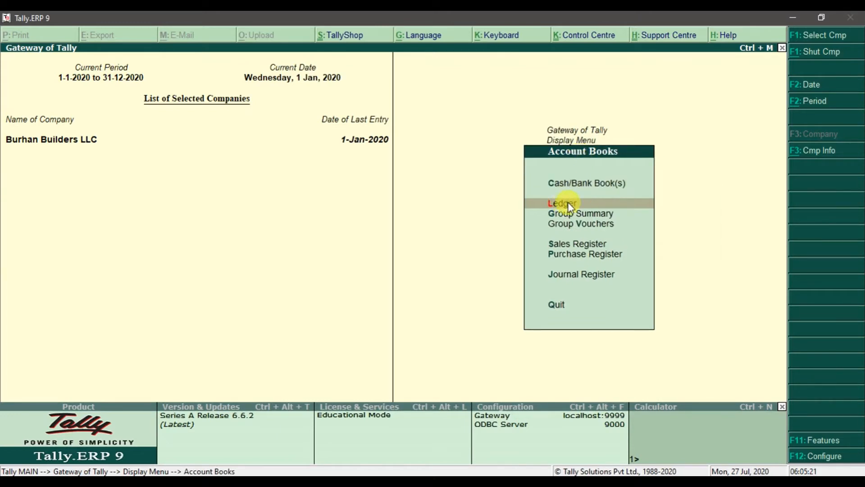
left_click(568, 203)
type("Sig")
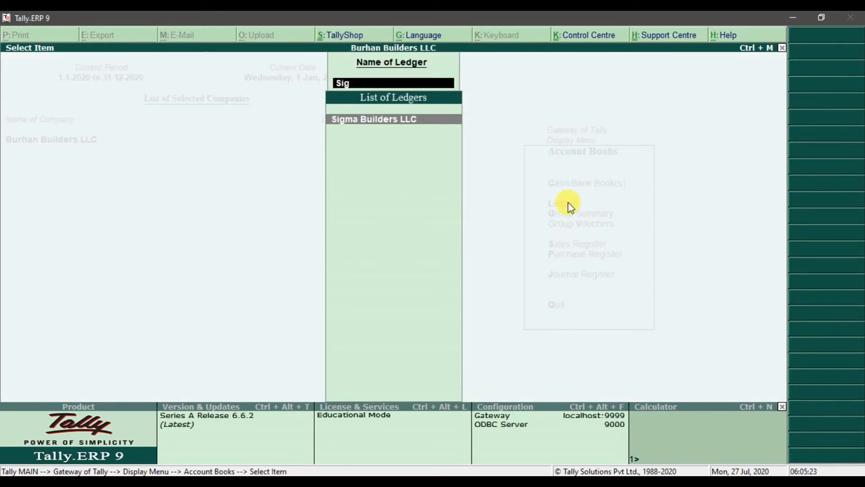
key("Return")
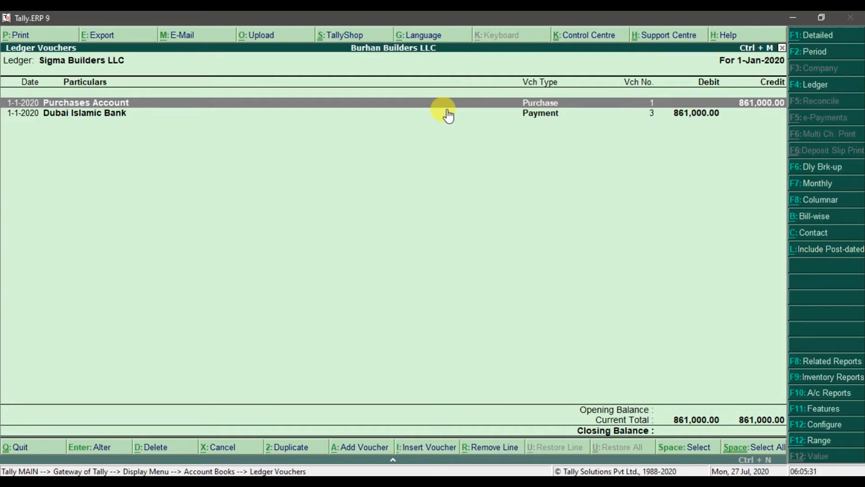
left_click(524, 117)
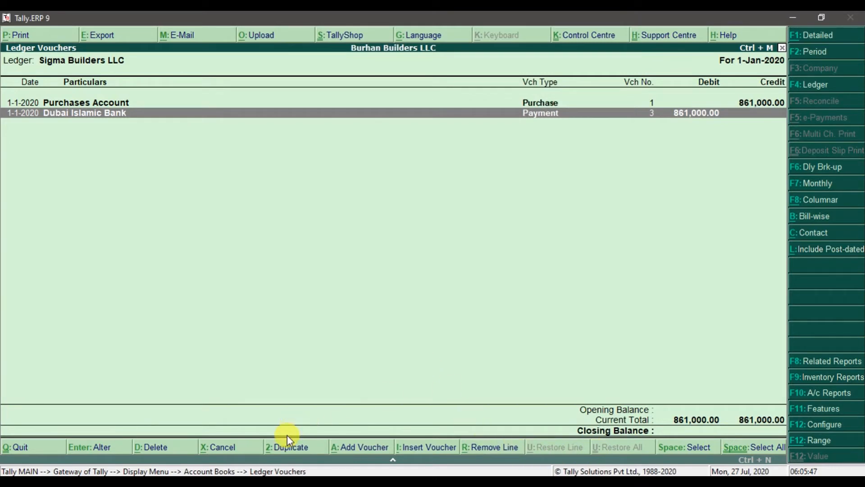
Check the Azlaan Constructions labour charges purchase order in the Excel sheet, and return to the Gateway of Tally.
key("alt+Tab")
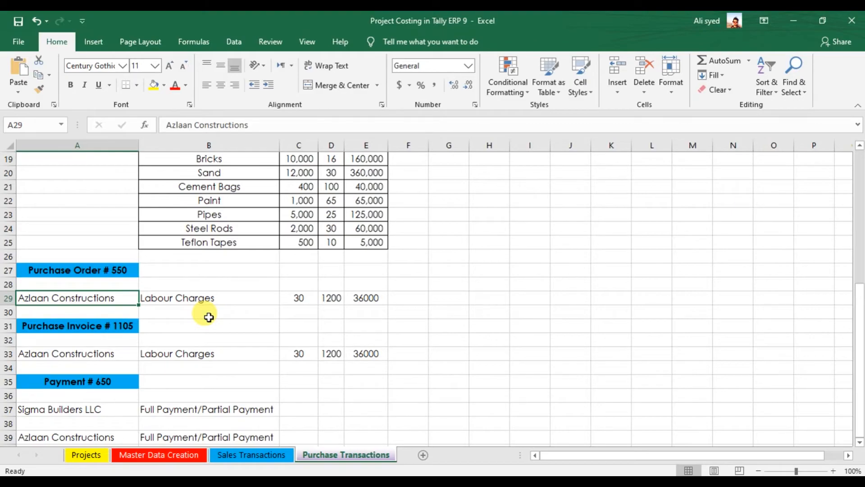
key("alt+Tab")
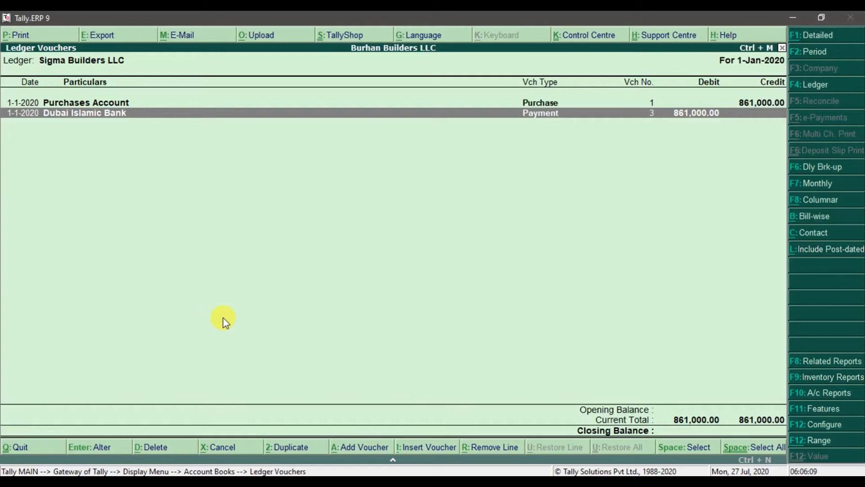
key("Escape")
key("Escape")
key("Escape")
key("Escape")
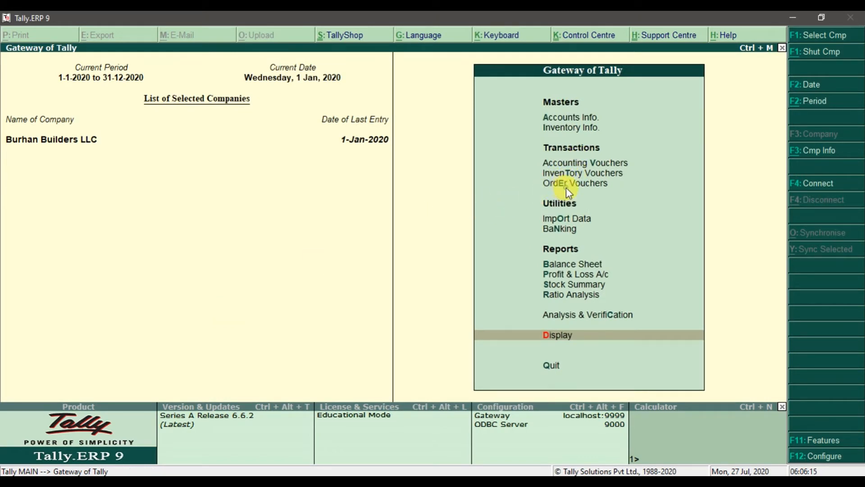
Start a new purchase order voucher with Azlaan Construction LLC as the party account.
left_click(567, 188)
left_click(567, 188)
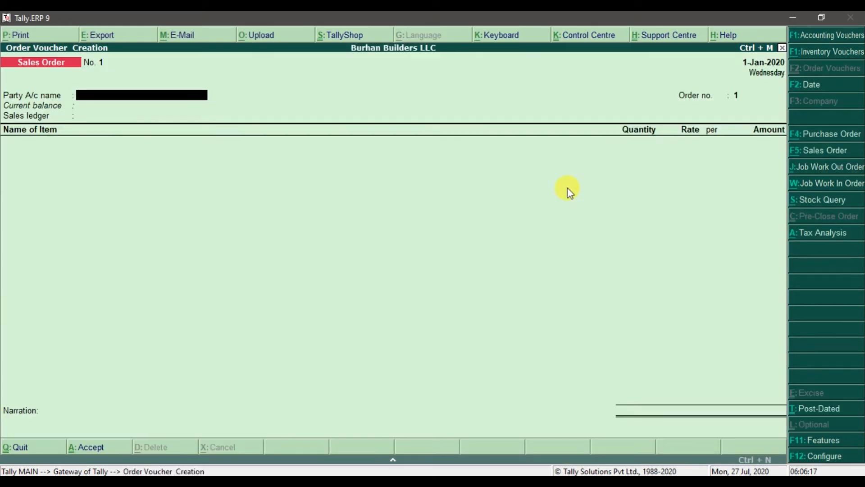
left_click(821, 138)
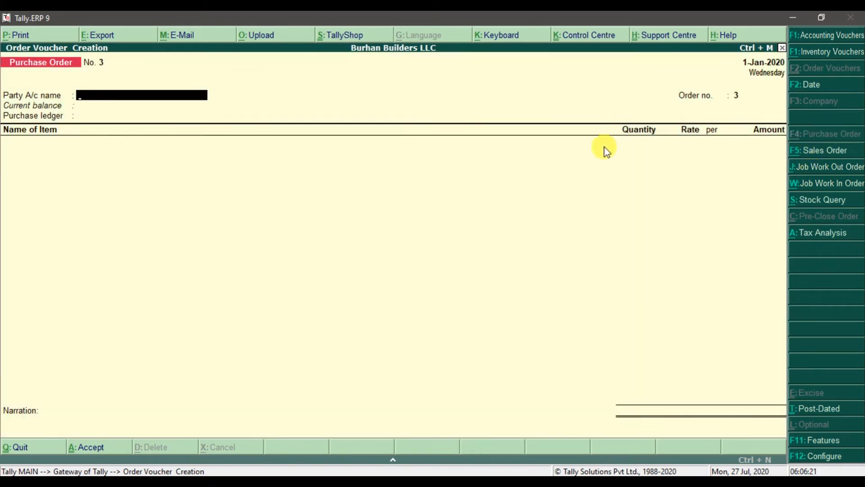
type("Az")
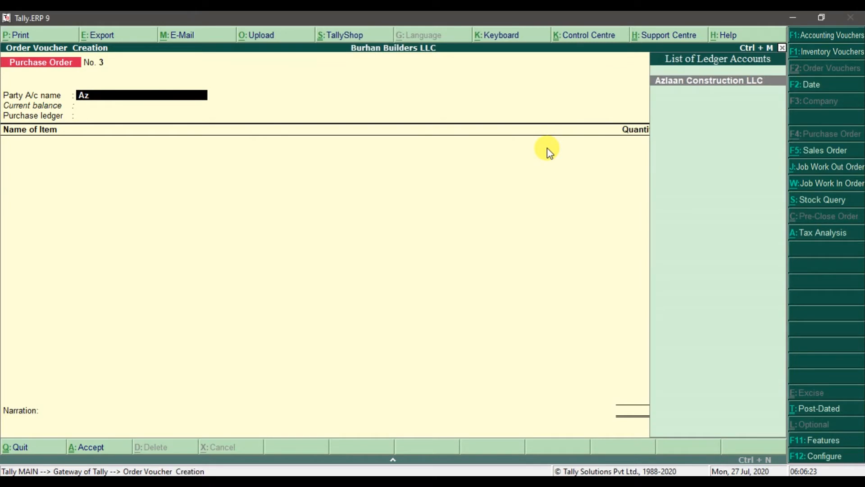
key("Return")
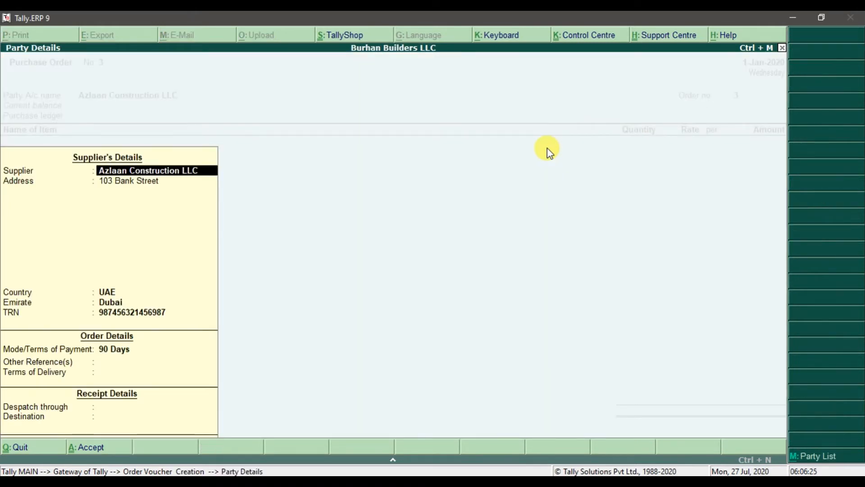
Accept the supplier, order and receipt details for Azlaan Construction LLC with 90 Days payment terms.
key("Return")
key("Return")
key("Return")
key("Return")
key("Return")
key("Return")
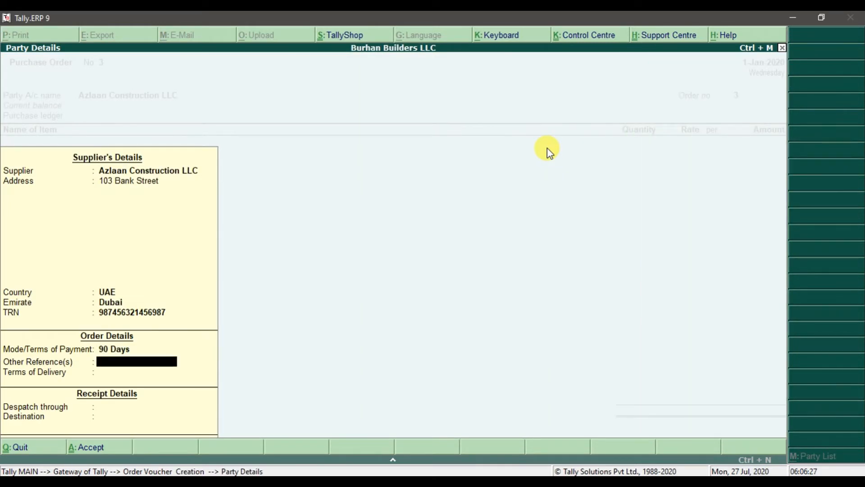
key("Return")
key("Return")
key("Return")
key("Return")
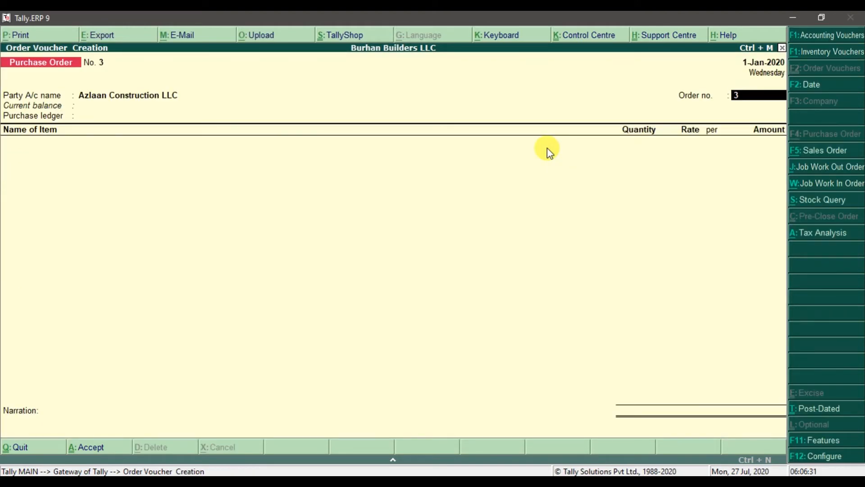
Enter the order number and choose Purchases Account as the purchase ledger, leaving the item list empty.
type("000")
key("Return")
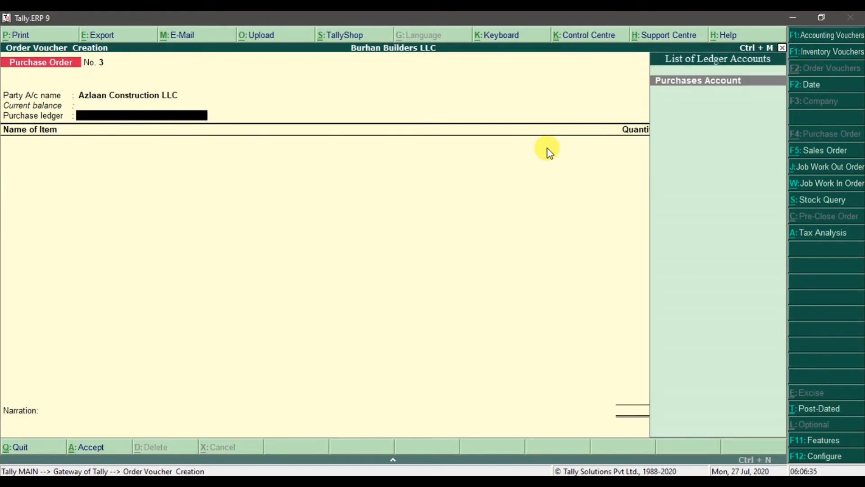
key("Return")
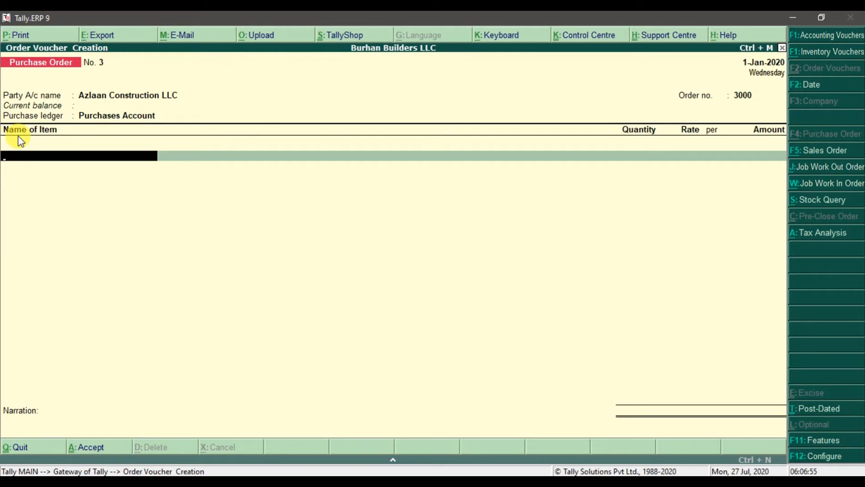
key("Return")
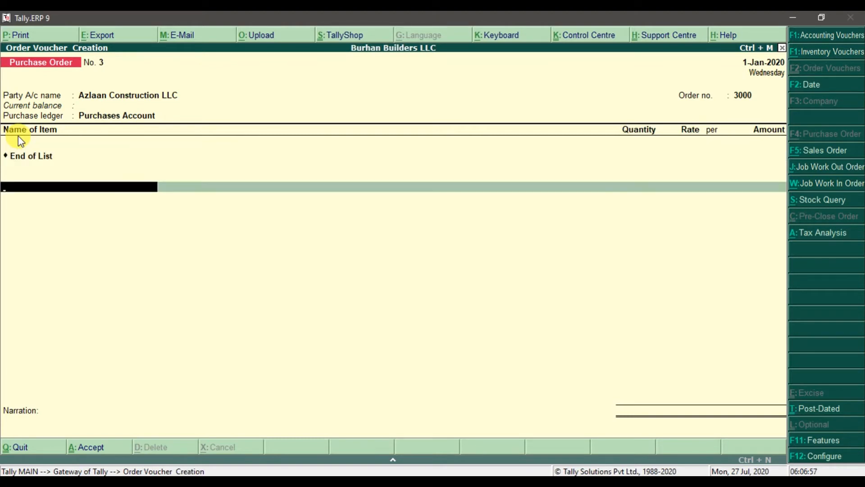
Add Labour Charges of 36000 to the purchase order and accept its tax details with the nature left blank.
type("L")
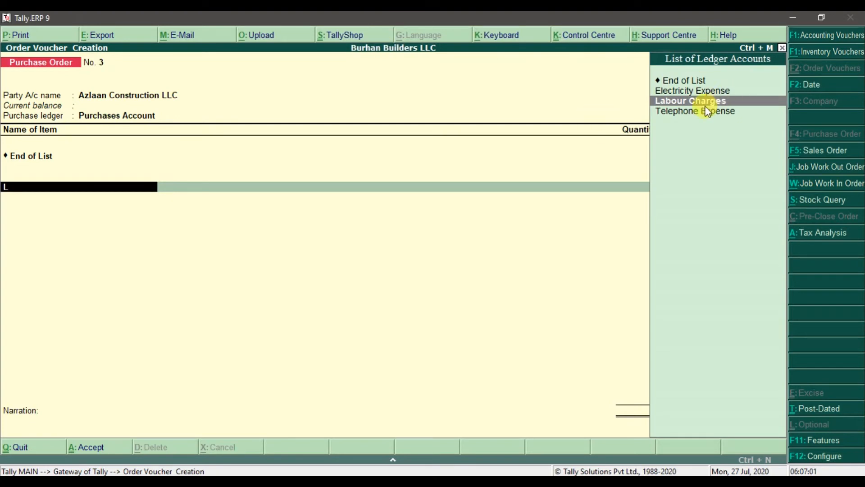
key("Return")
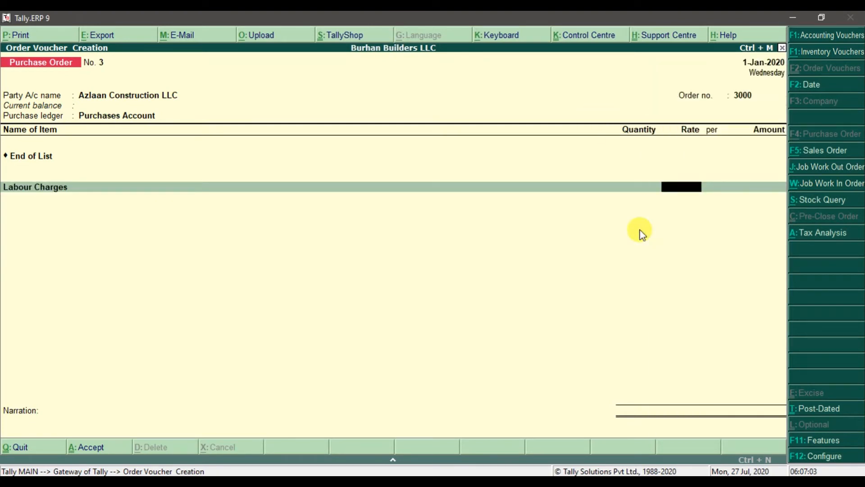
key("Return")
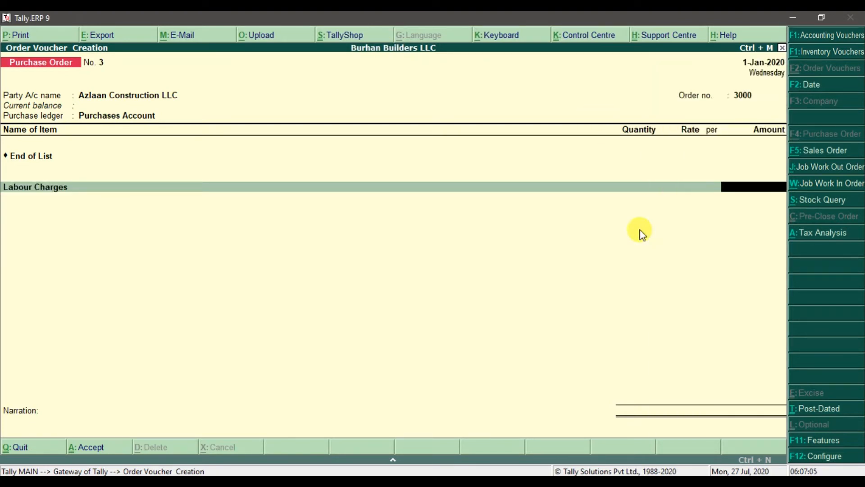
type("360000.00")
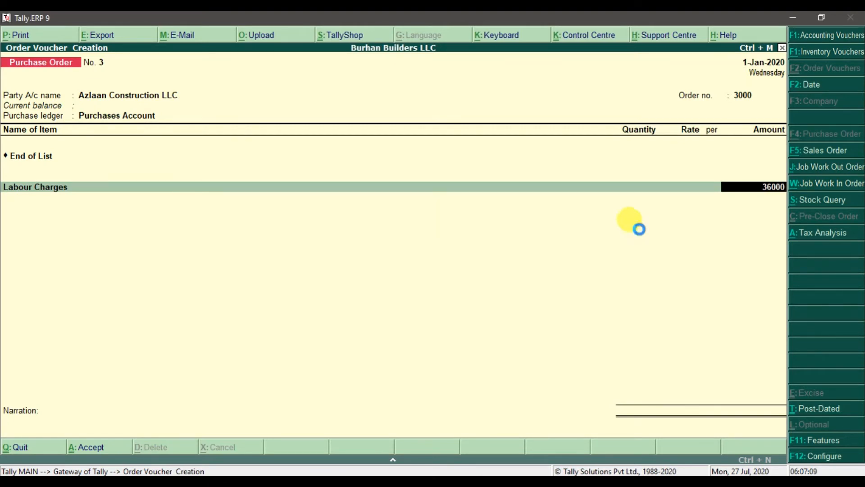
key("Return")
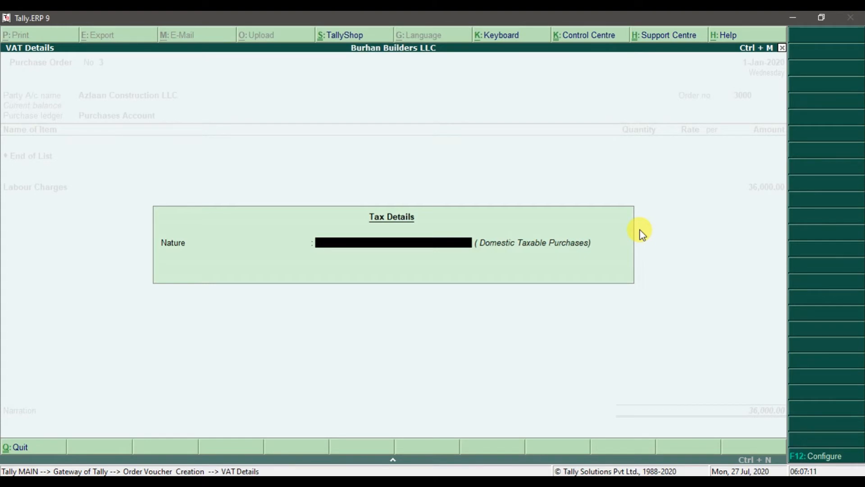
key("Return")
Add the VAT ledger to the purchase order at its calculated amount and end the ledger entries.
type("Vat")
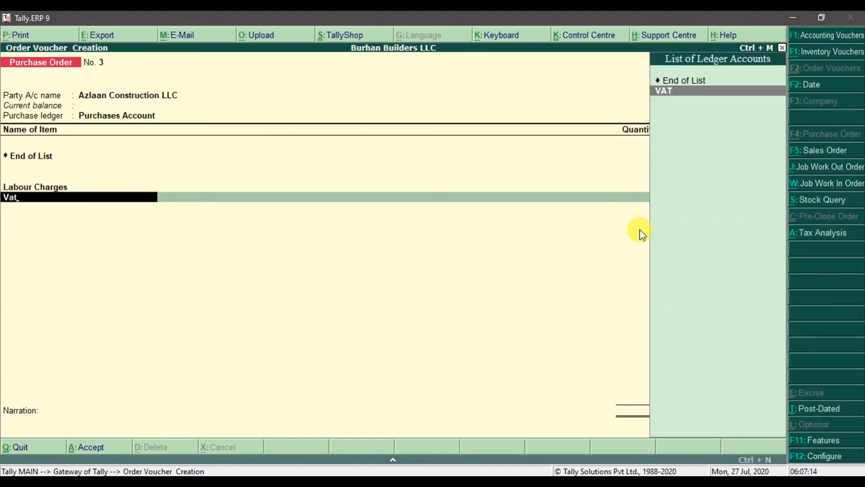
key("Return")
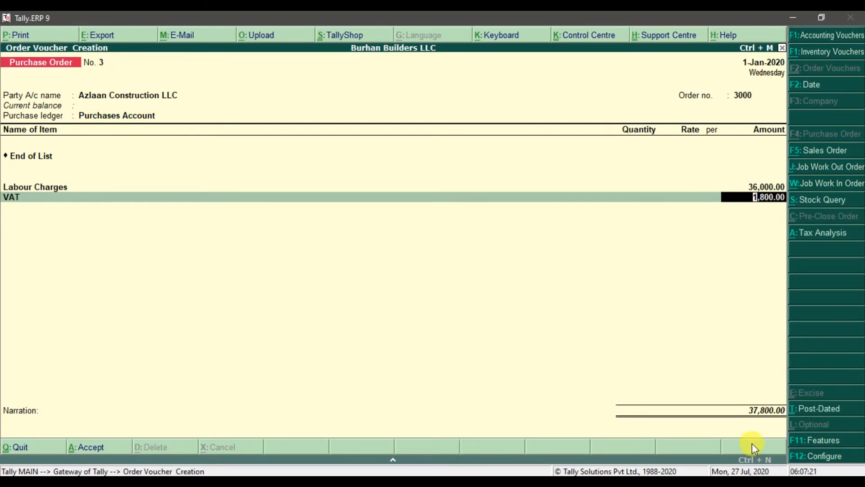
key("Return")
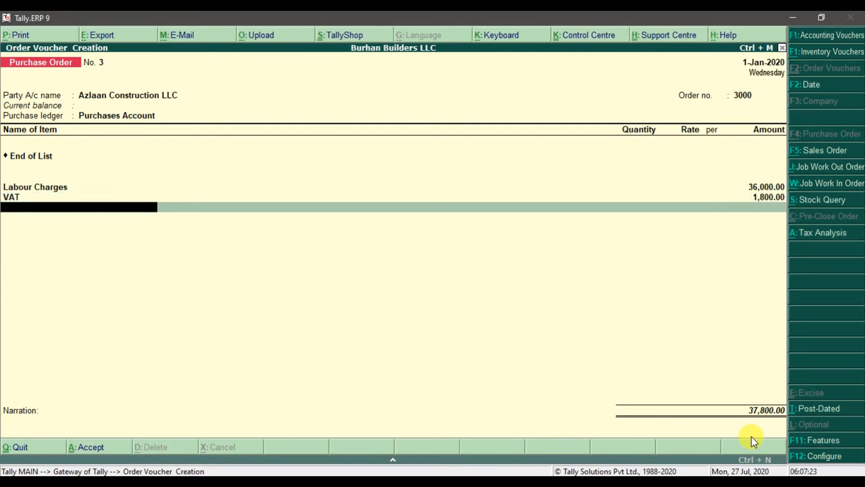
key("Return")
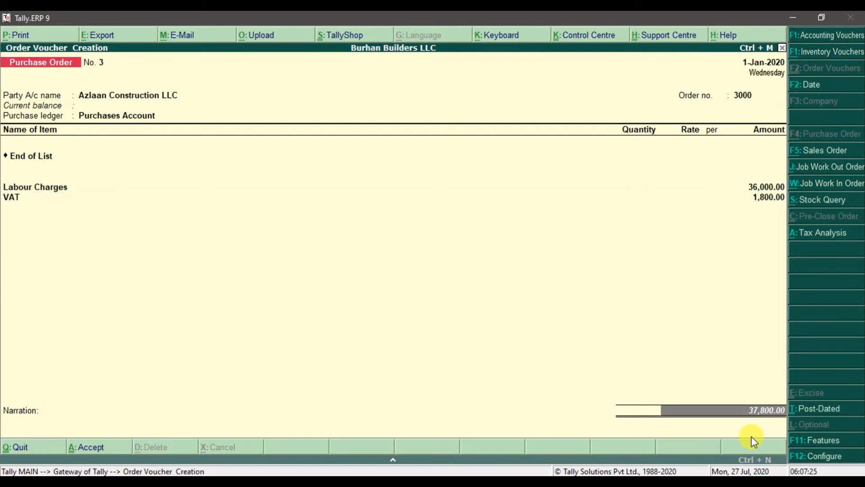
Add the narration "Purchase Order Issued to Azlaan Constructions LLC", save the purchase order and return to the Gateway of Tally.
key("Return")
type("Purchase O")
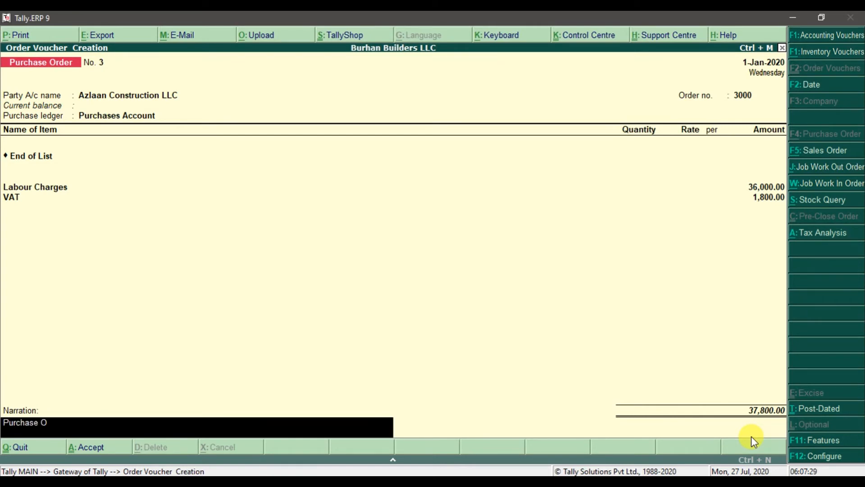
type("rder Issued to Azlaan Constructions LLC")
key("Return")
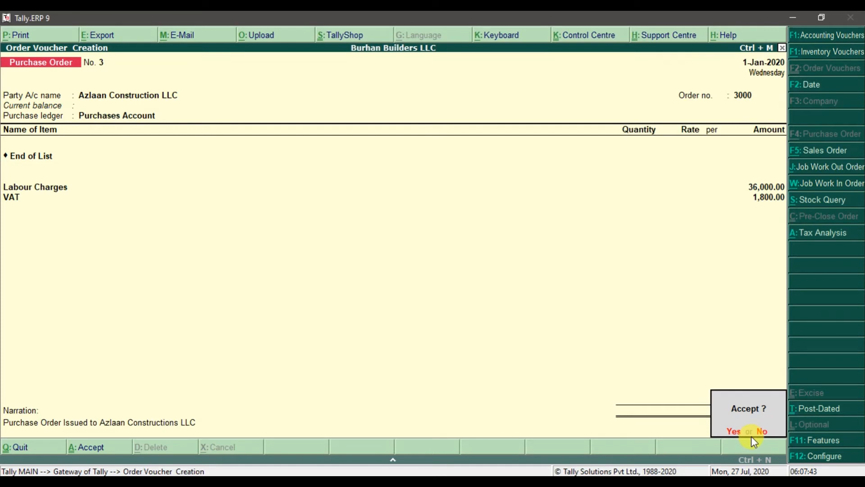
left_click(751, 435)
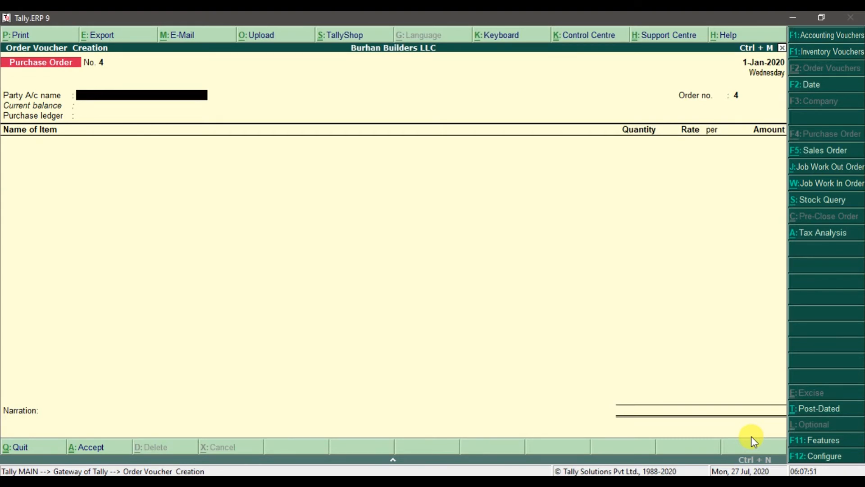
key("Escape")
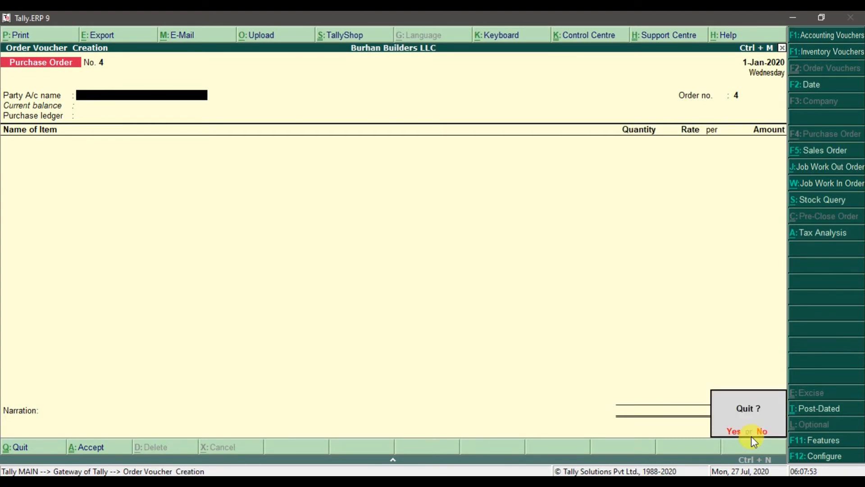
key("Return")
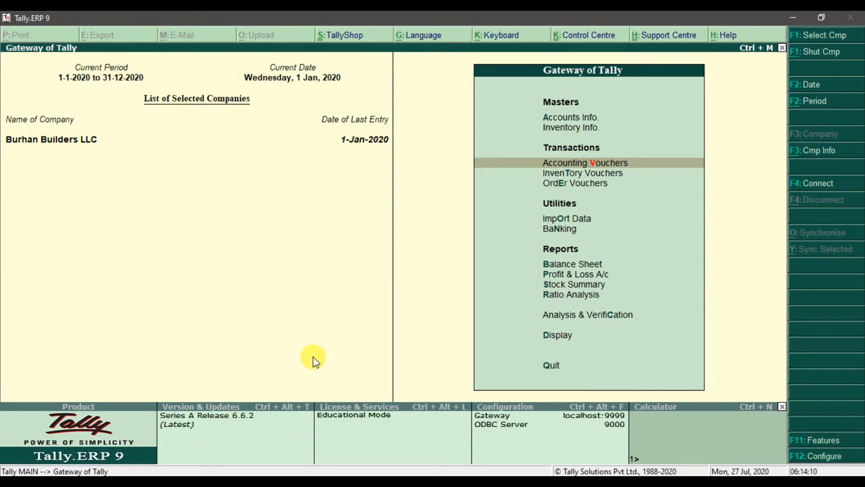
Start a purchase voucher with supplier invoice number 1200 dated 1-Jan-2020.
left_click(567, 168)
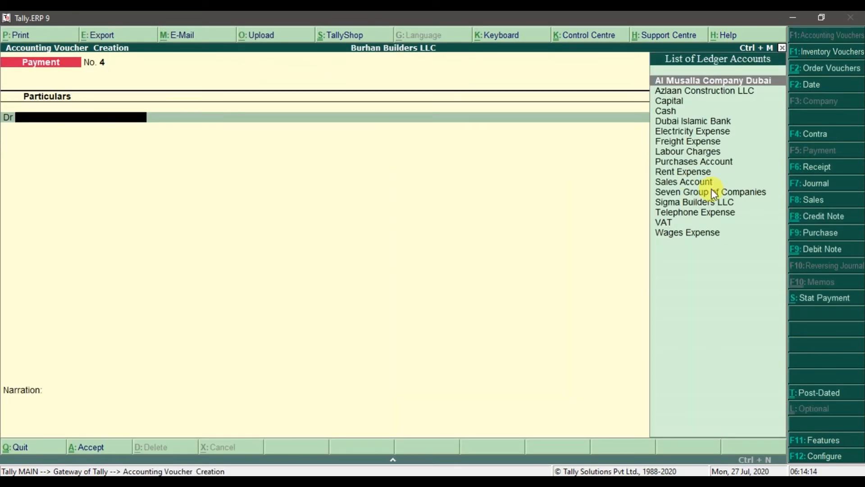
left_click(814, 232)
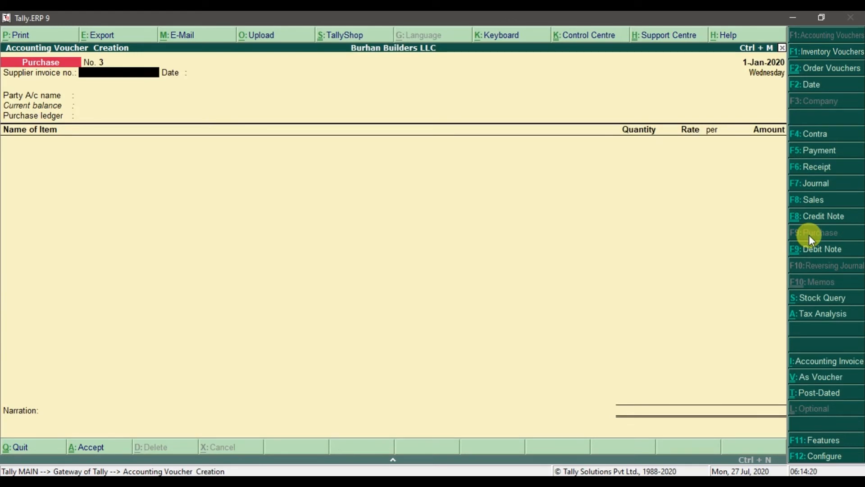
type("1200")
key("Return")
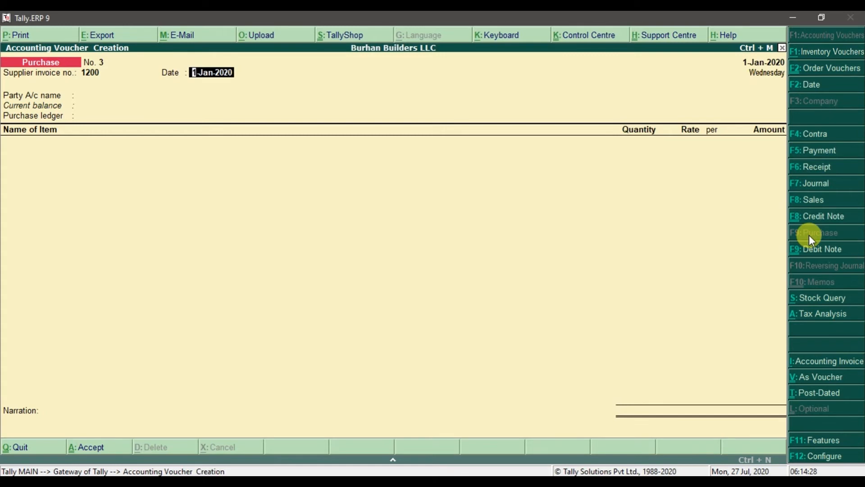
key("Return")
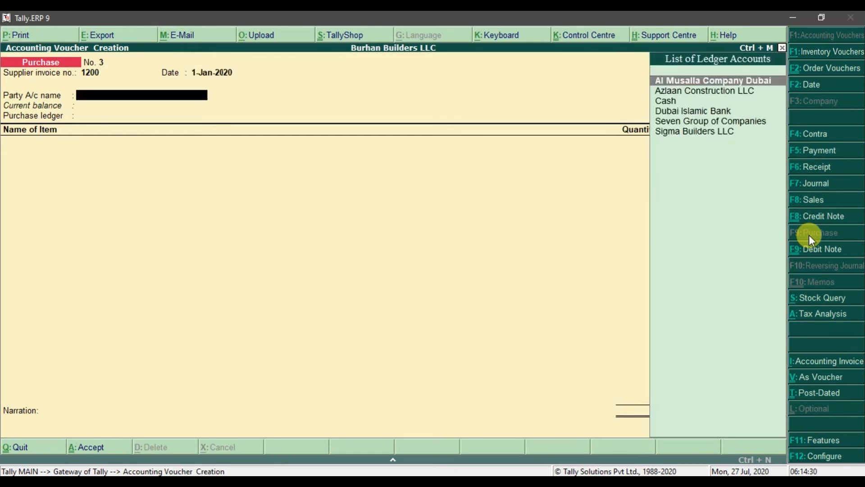
Select Azlaan Construction LLC as the party account and leave its receipt note and order numbers empty.
key("Down")
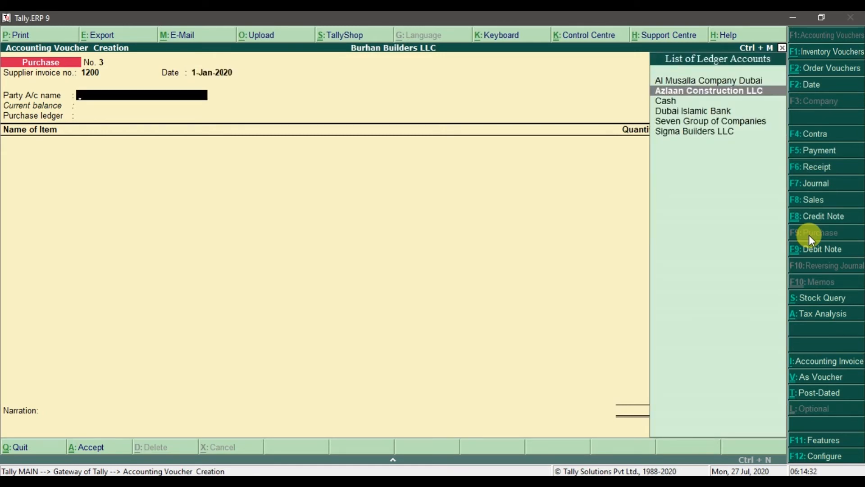
key("Return")
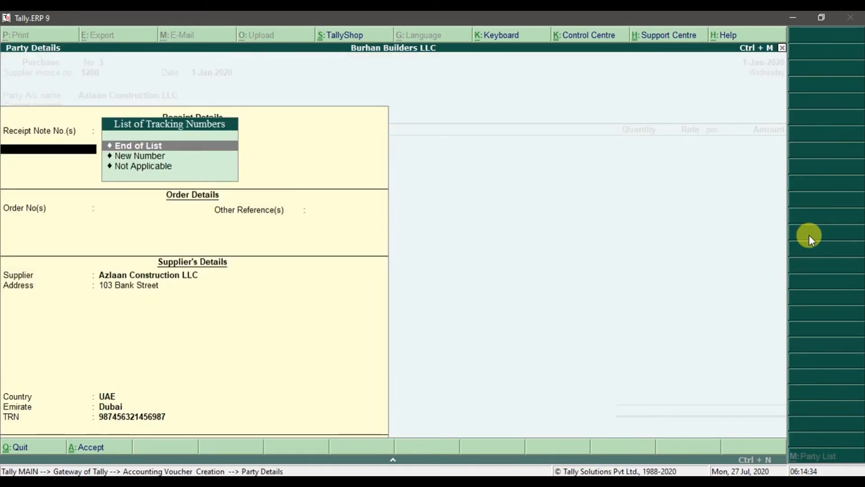
key("Return")
key("Return")
key("Return")
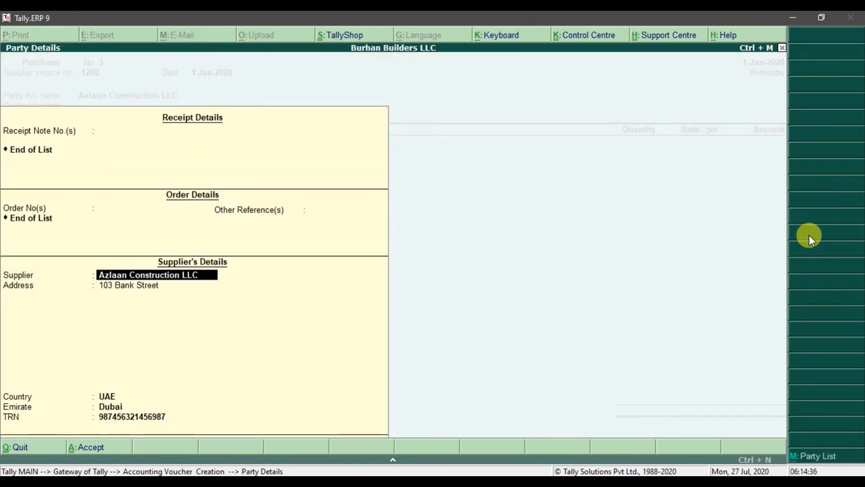
Accept the supplier's details and set Purchases Account as the purchase ledger, leaving the voucher's item list empty.
key("Return")
key("Return")
key("Return")
key("Return")
key("Return")
key("Return")
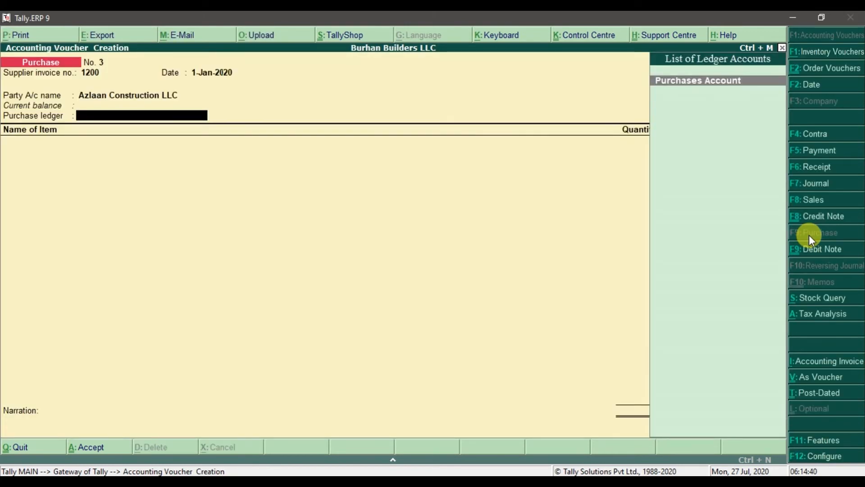
key("Return")
key("Return")
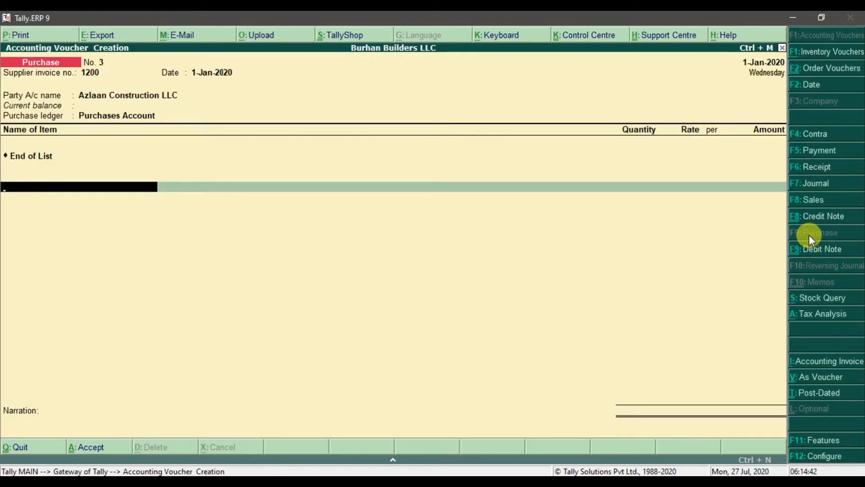
Add the Labour Charges ledger to the purchase voucher with an amount of 36,000 and accept its tax details.
type("La")
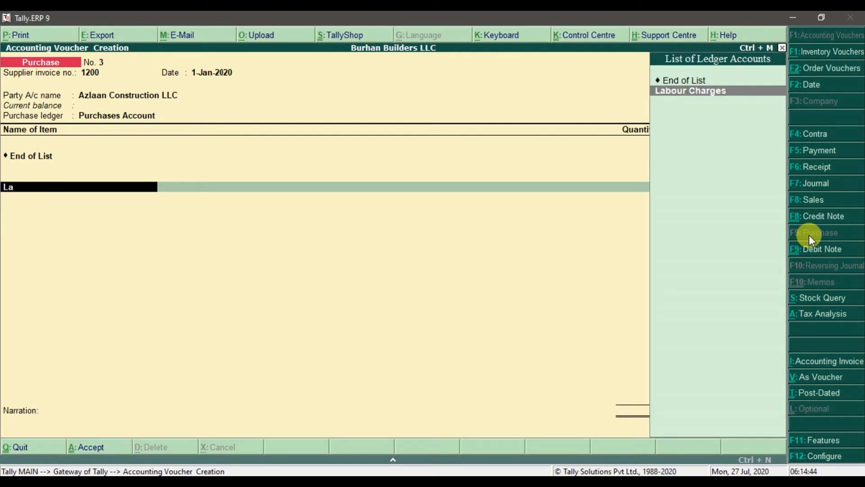
key("Return")
type("36000")
key("Return")
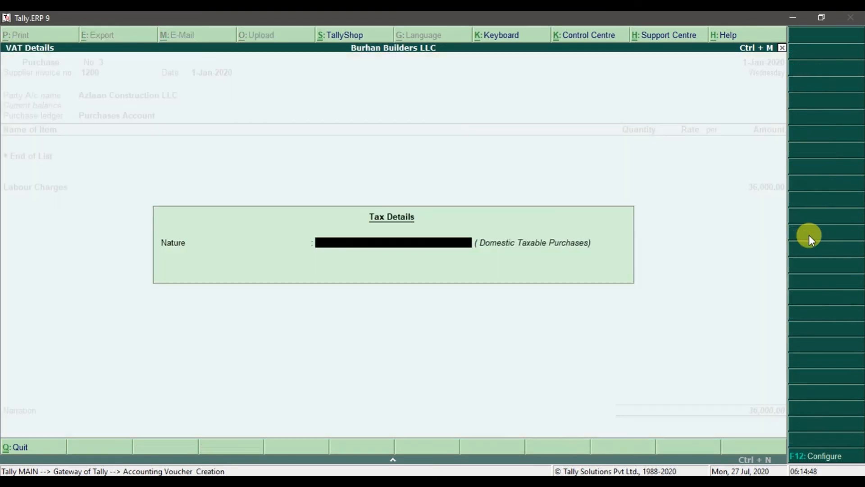
key("Return")
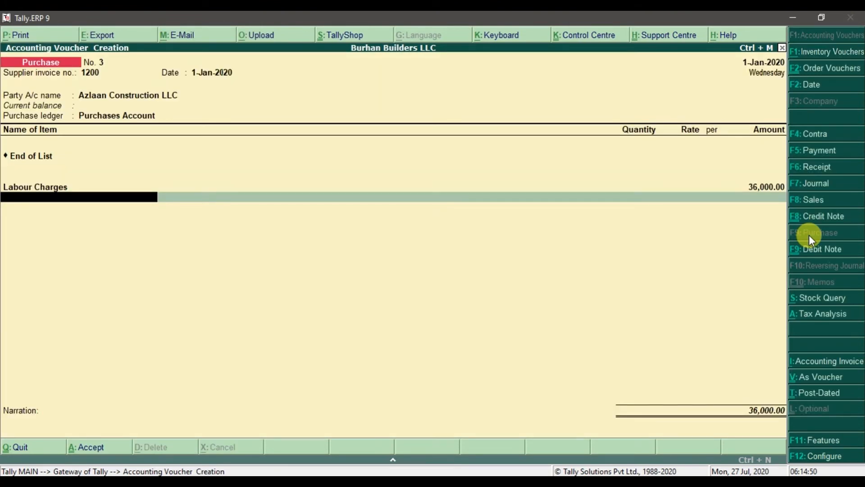
Add the VAT ledger with an amount of 1,800 to the voucher and close the ledger list.
type("Vat")
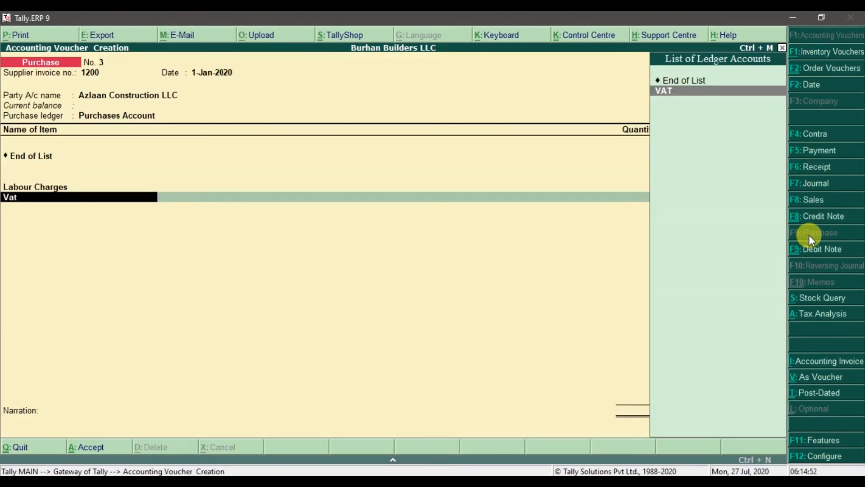
key("Return")
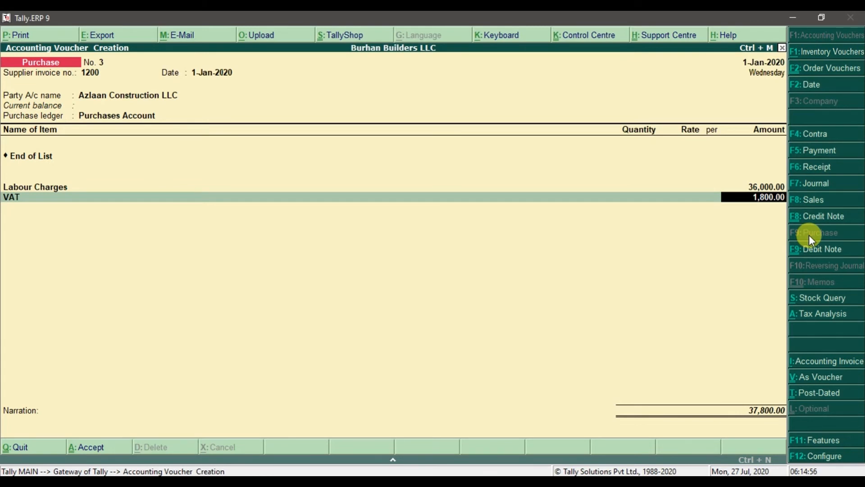
key("Return")
key("Return")
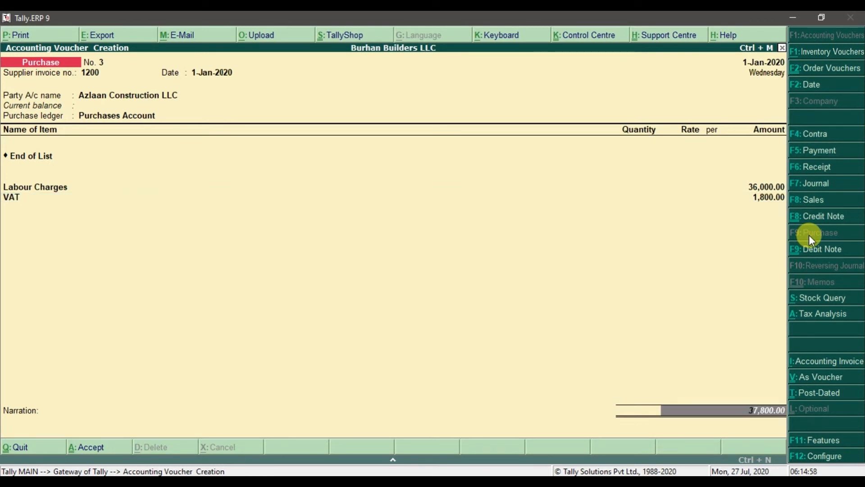
key("Return")
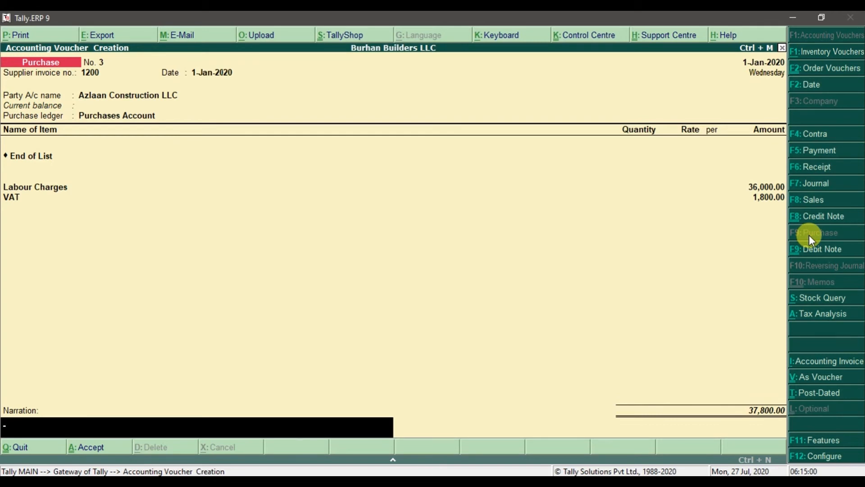
type("Labours Invoice")
key("BackSpace")
type("rec")
type("orded for")
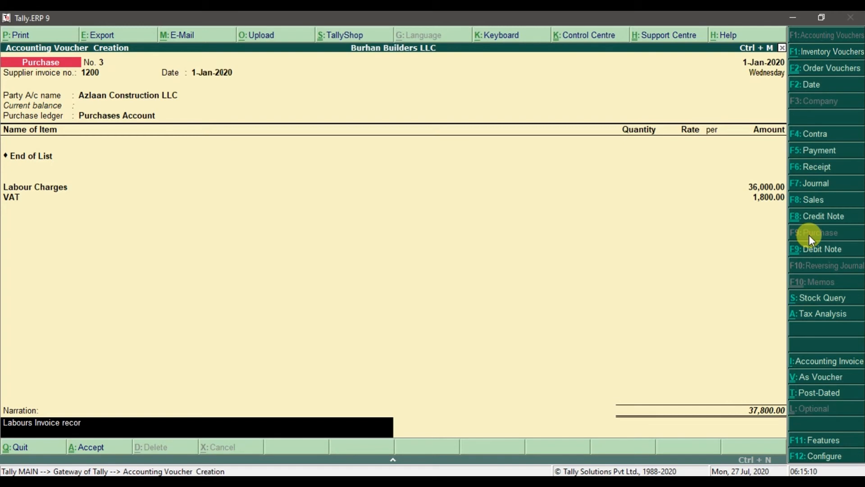
key("BackSpace")
key("BackSpace")
key("BackSpace")
key("BackSpace")
Switch the purchase entry to voucher mode, keeping invoice 1200, Azlaan Construction LLC as credited party and the supplier's details.
left_click(814, 384)
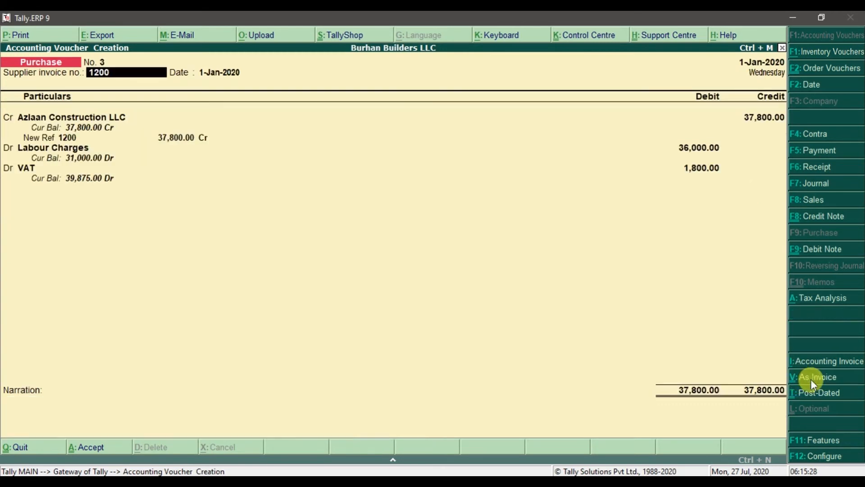
key("Return")
key("Return")
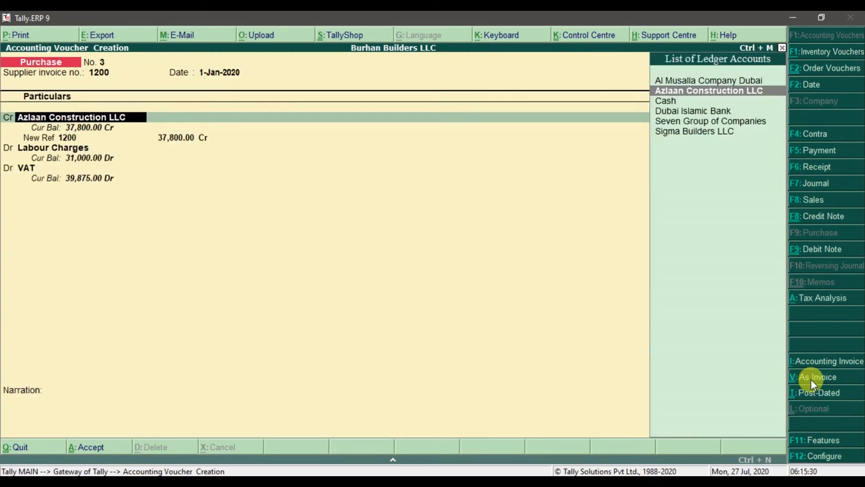
key("Return")
key("Return")
key("Return")
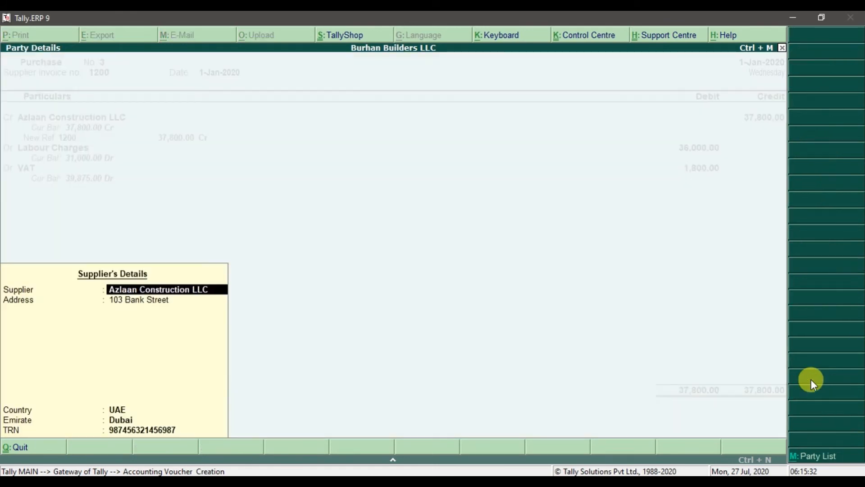
key("Return")
key("Return")
key("Return")
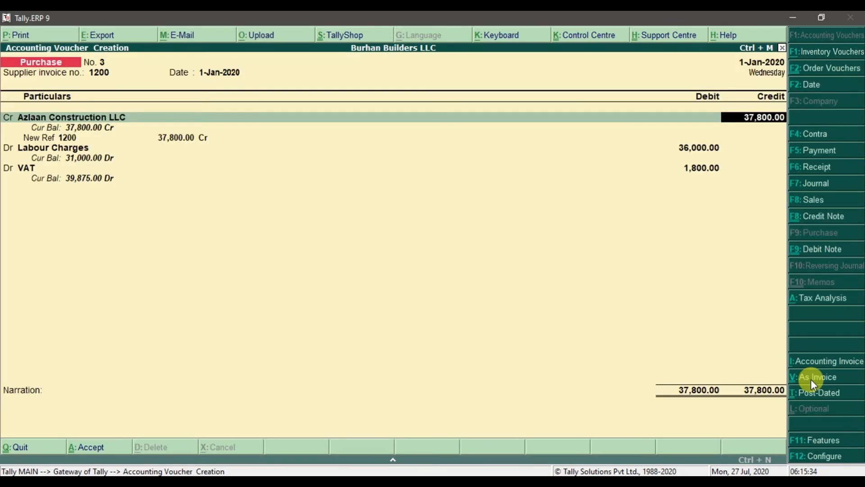
Allocate Azlaan Construction LLC's 37,800 credit to the Dubai Mall cost centre under Dubai Projects.
key("Return")
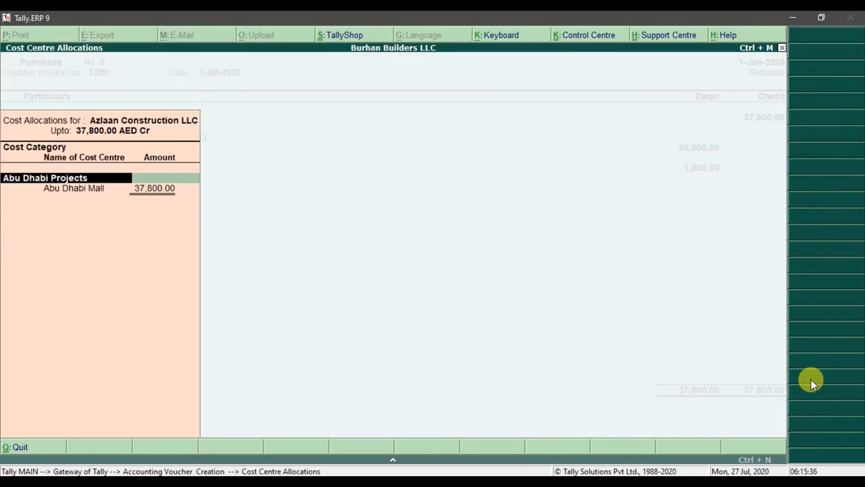
key("BackSpace")
key("Down")
key("Down")
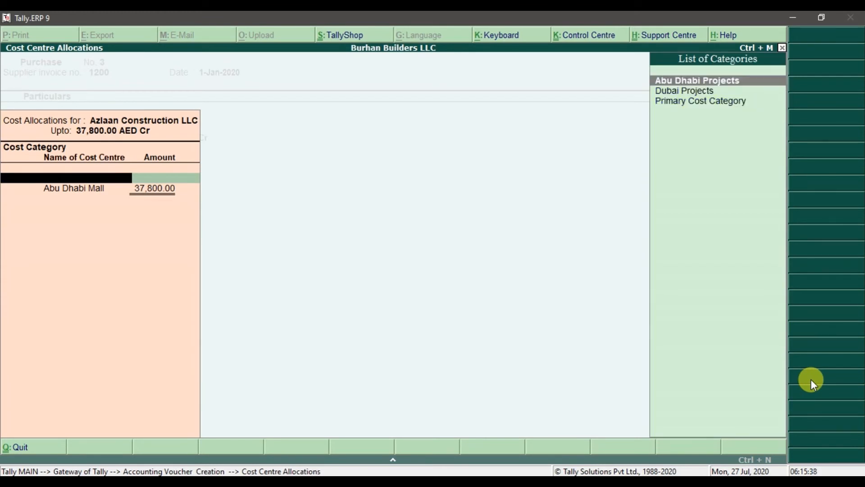
key("Return")
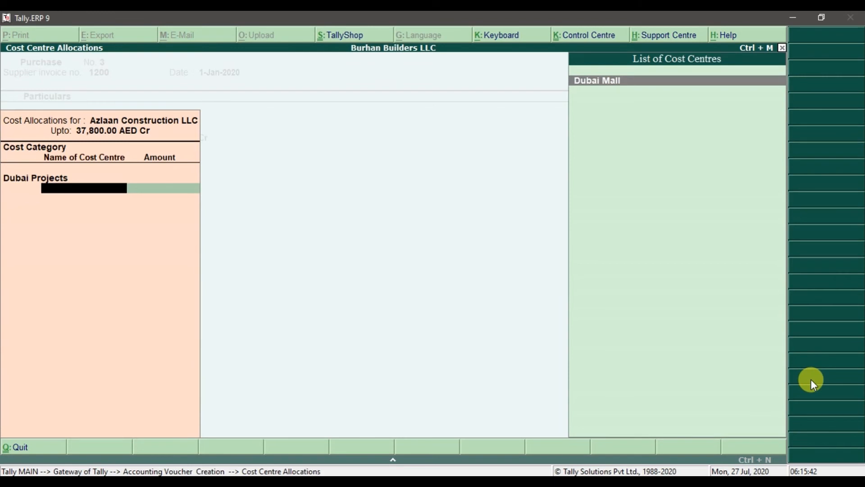
key("Return")
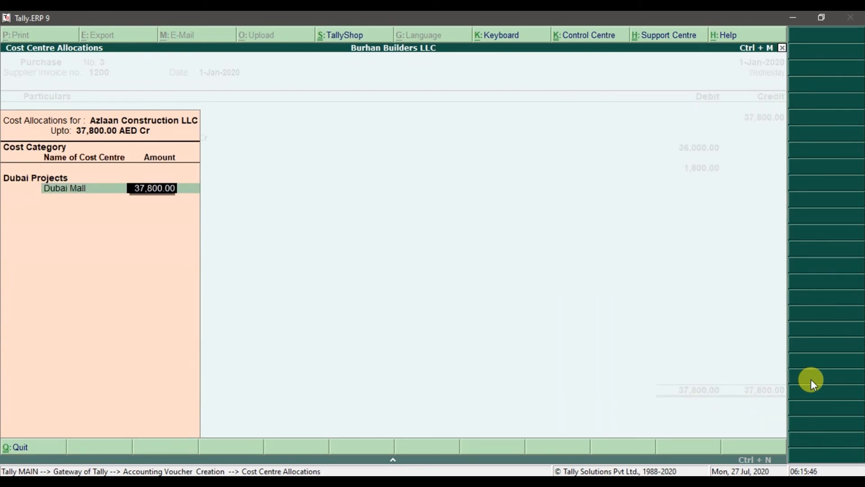
key("Return")
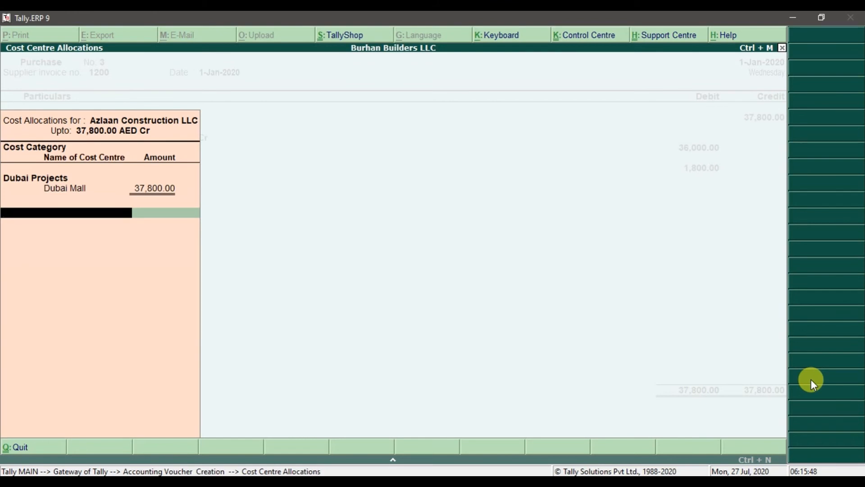
key("Return")
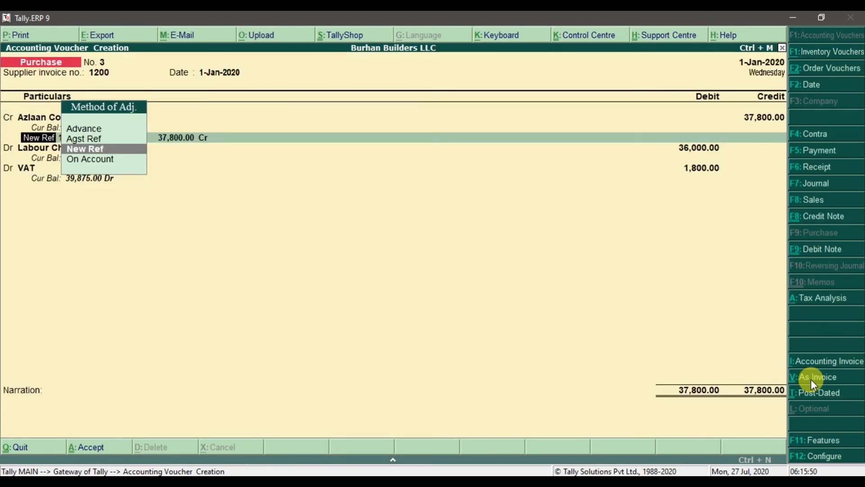
Set the supplier's bill adjustment method to Agst Ref against pending bill 1200 for 37,800 Cr.
key("Up")
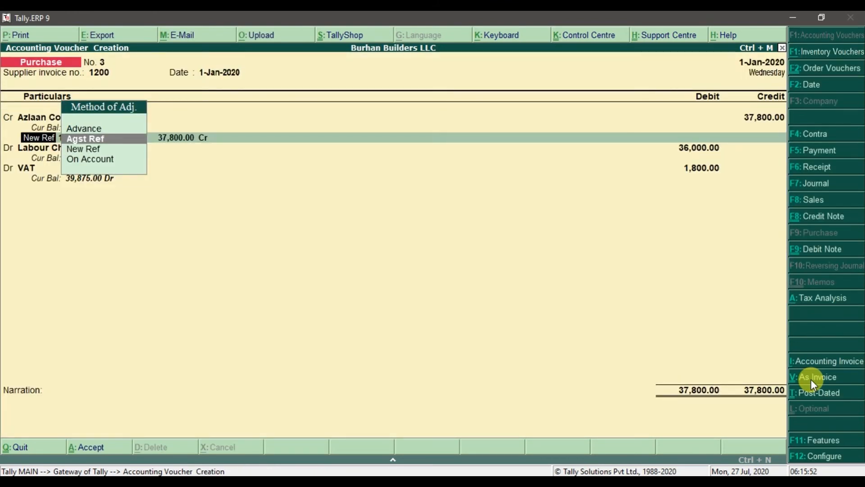
key("Return")
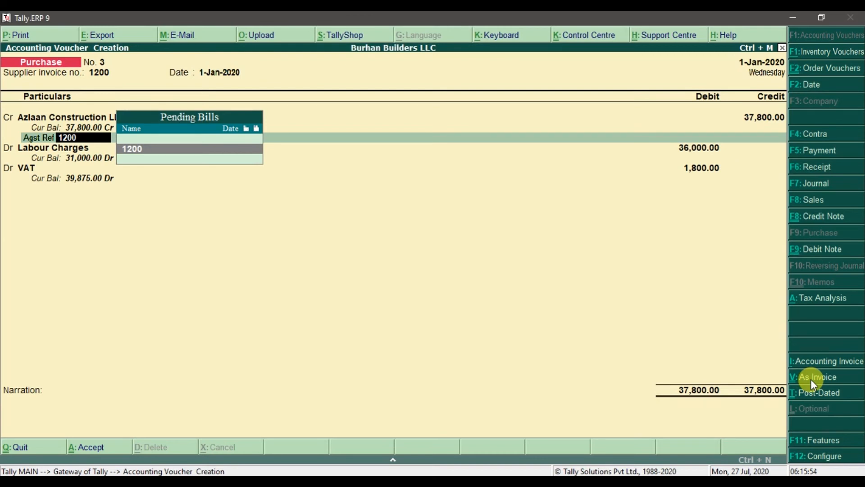
key("Return")
key("Return")
key("Return")
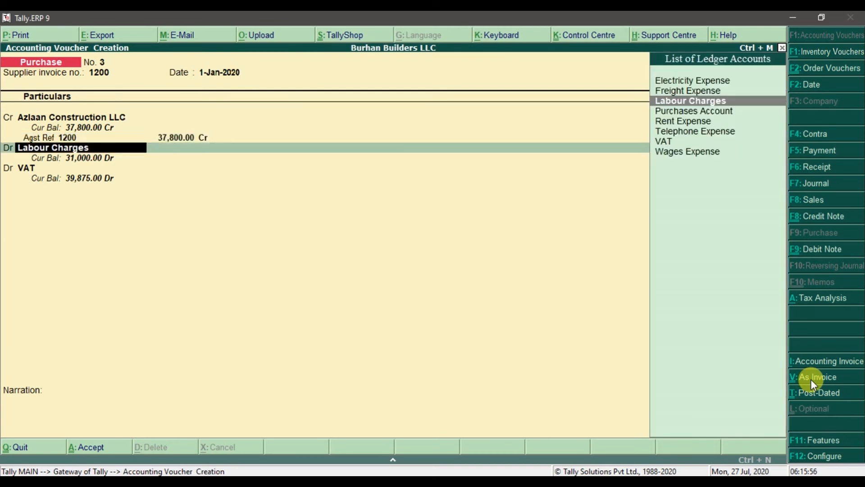
Allocate the 36,000 Labour Charges debit to the Dubai Mall cost centre under Dubai Projects.
key("Return")
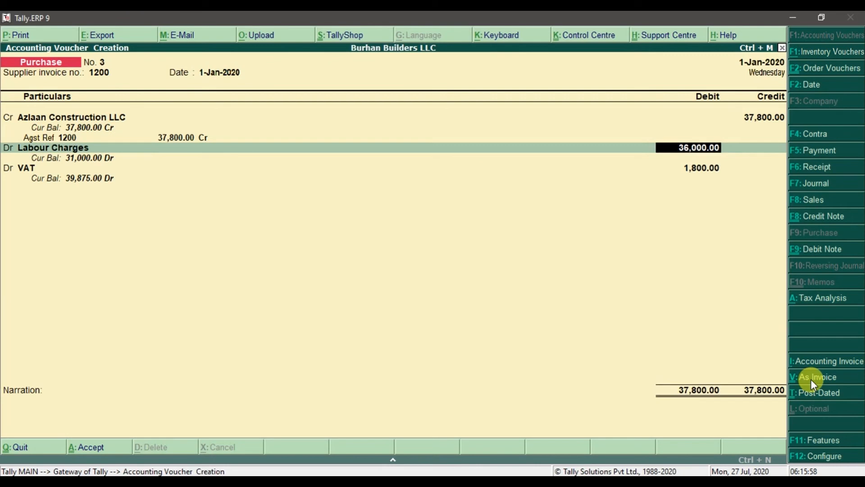
key("Return")
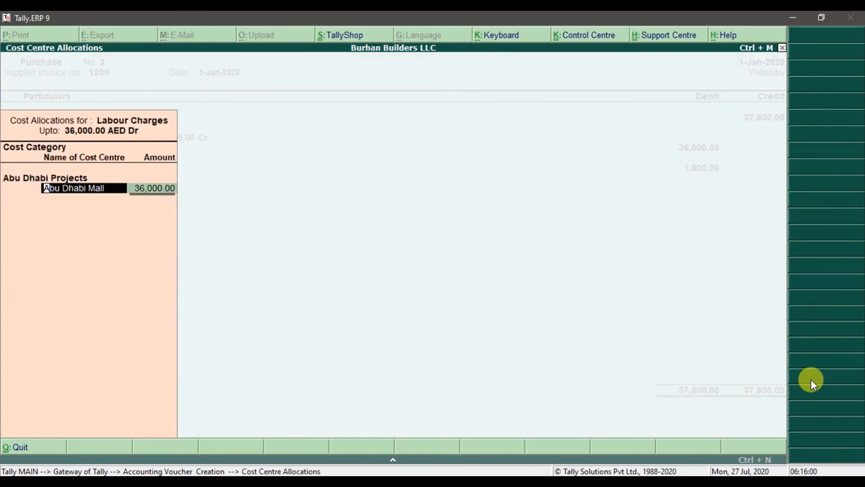
key("BackSpace")
key("Down")
key("Down")
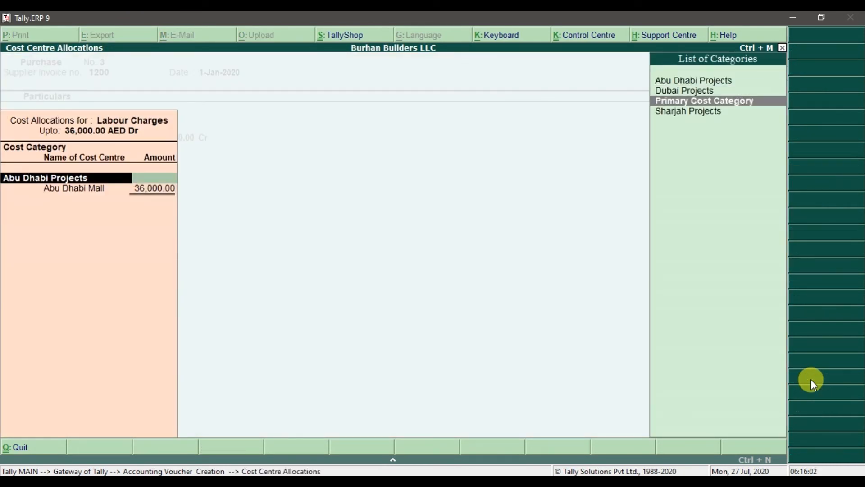
key("Up")
key("Return")
key("Return")
key("Return")
key("Return")
key("Return")
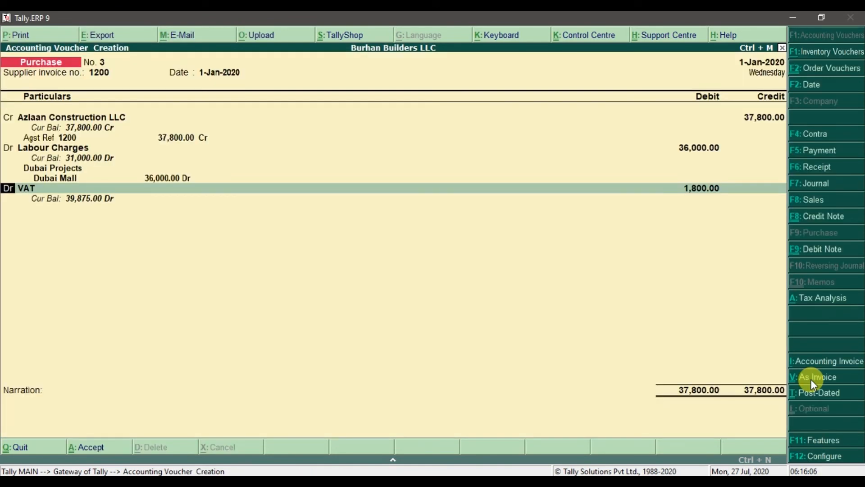
Allocate the 1,800 VAT debit to the Dubai Mall cost centre under Dubai Projects.
key("Return")
key("Return")
key("Return")
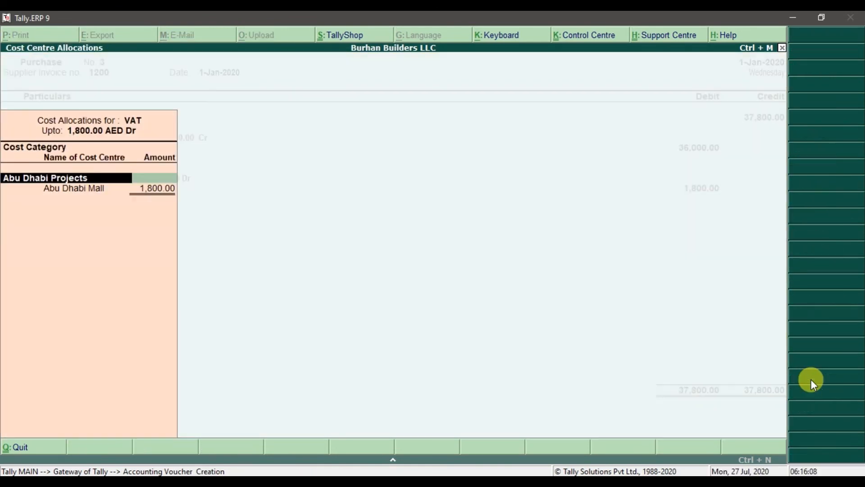
key("BackSpace")
key("Down")
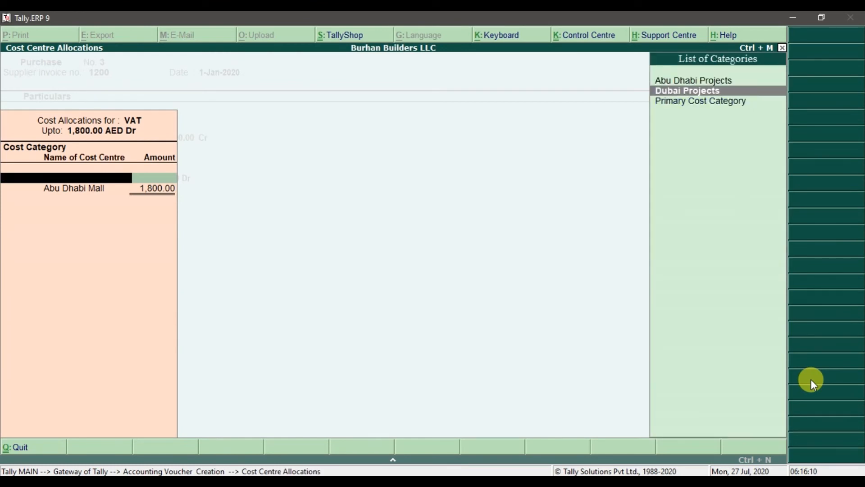
key("Return")
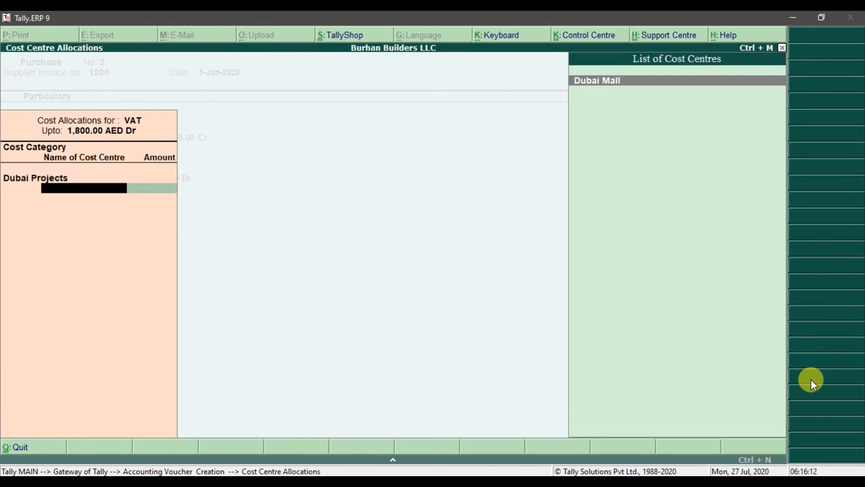
key("Return")
key("Return")
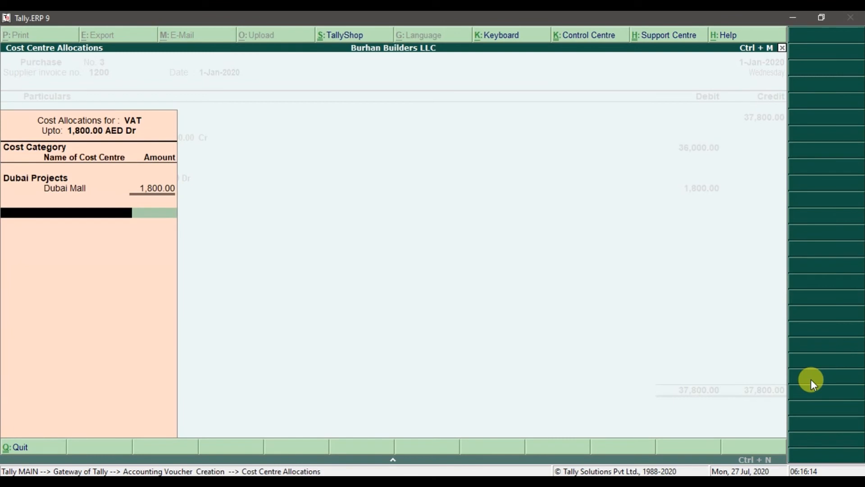
key("Return")
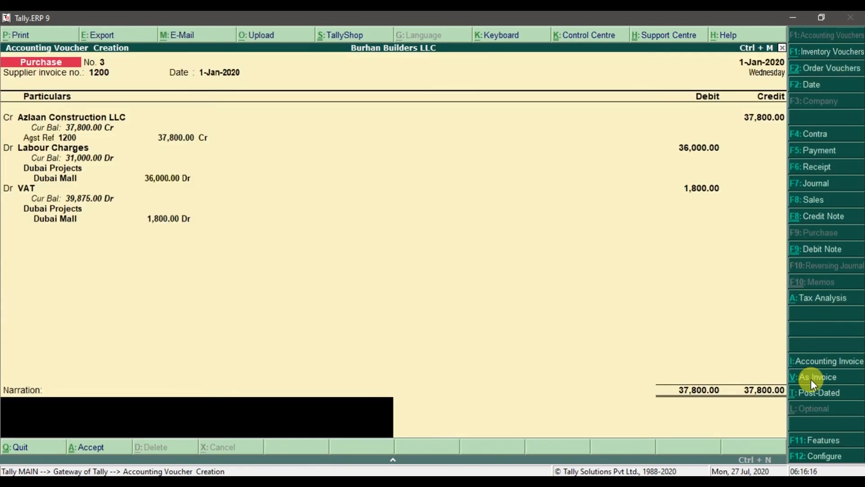
Add the narration "Purchase invoice for labour charges", save the purchase voucher and return to the Gateway of Tally.
type("Purchase invoice for labo")
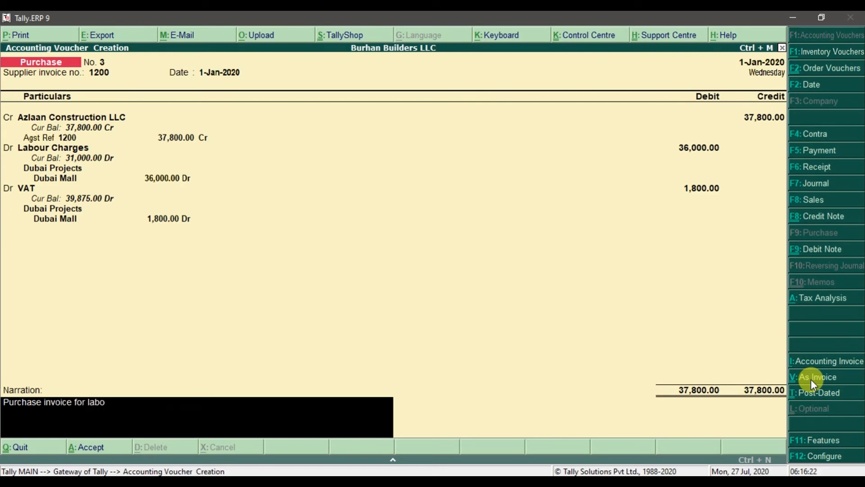
type("ur charges")
key("Return")
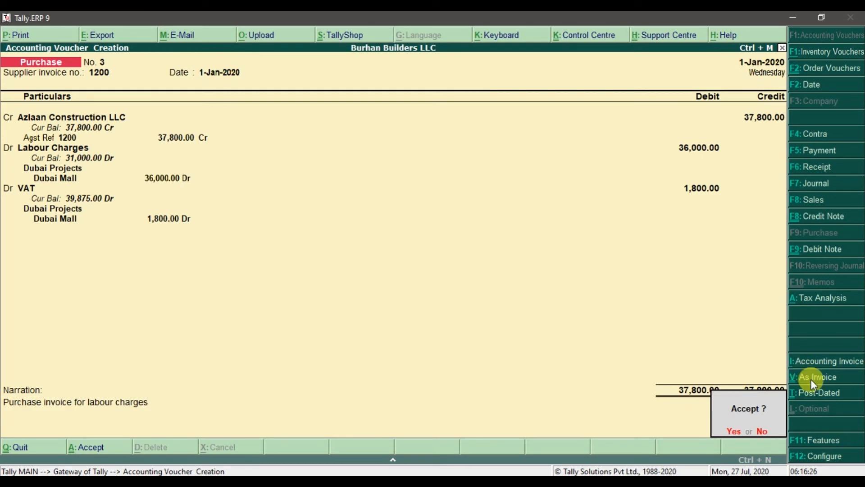
key("Return")
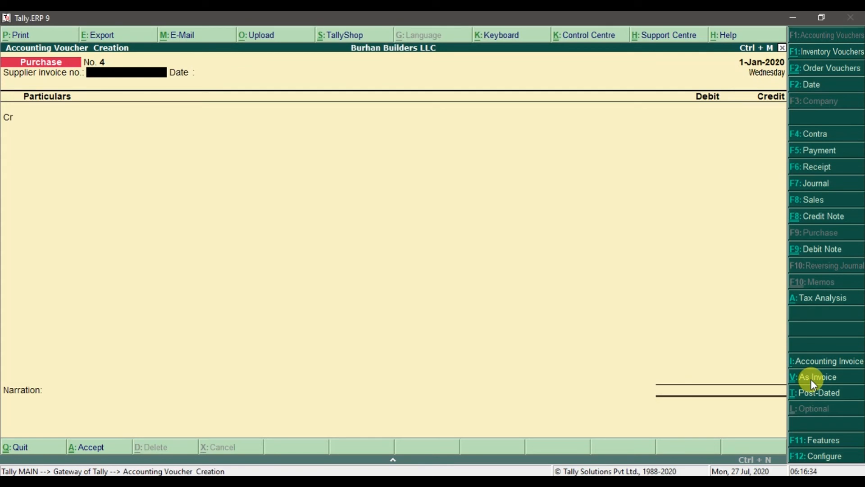
key("Escape")
key("Return")
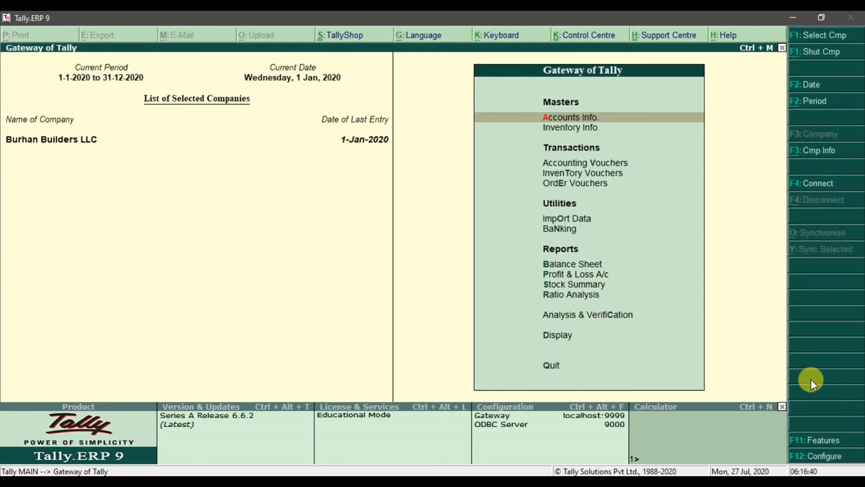
Display the Job Work Analysis from the inventory statements for the Dubai Mall project and show it in detailed form.
left_click(539, 337)
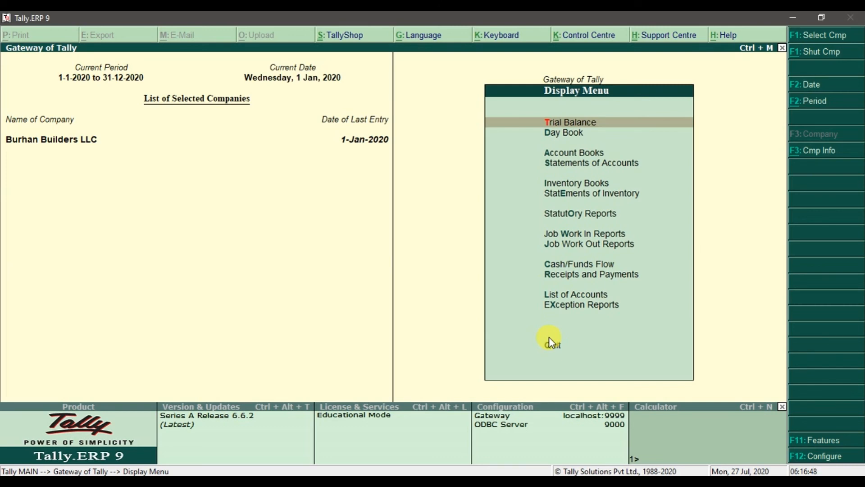
left_click(611, 202)
left_click(611, 204)
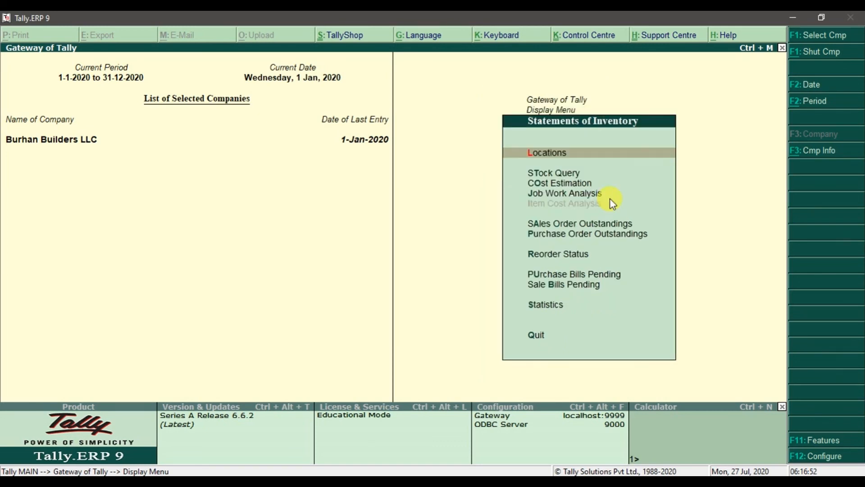
left_click(573, 197)
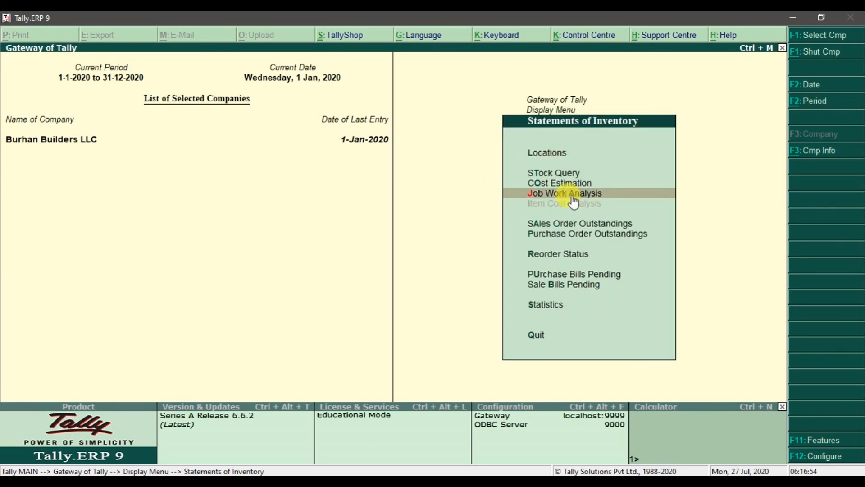
left_click(573, 198)
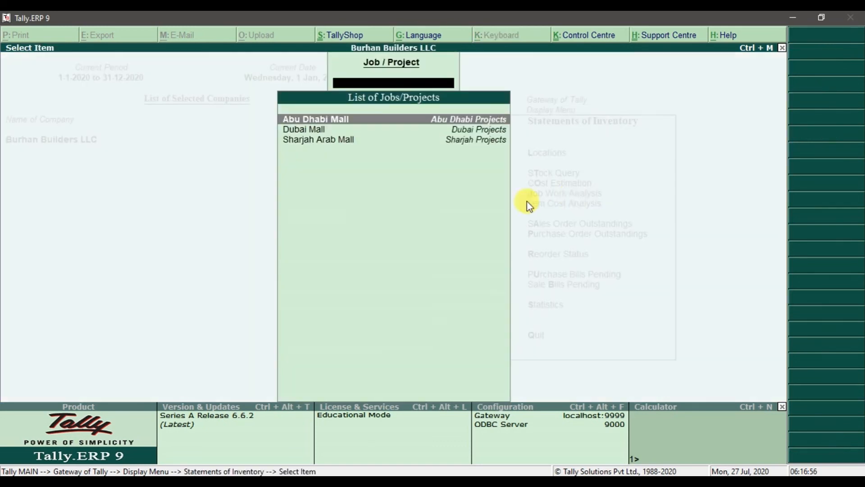
left_click(322, 131)
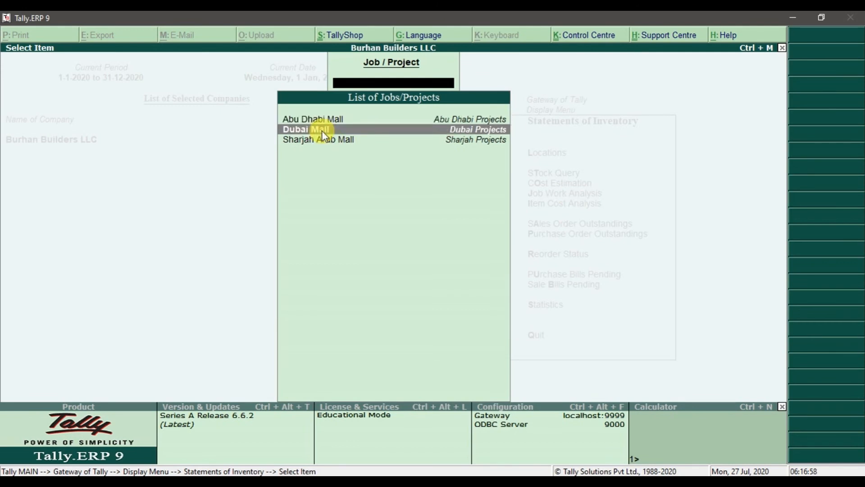
left_click(322, 131)
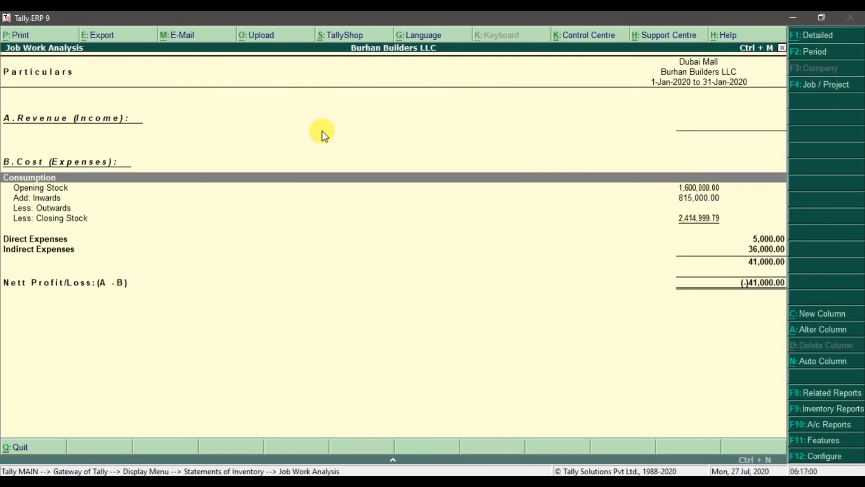
left_click(807, 43)
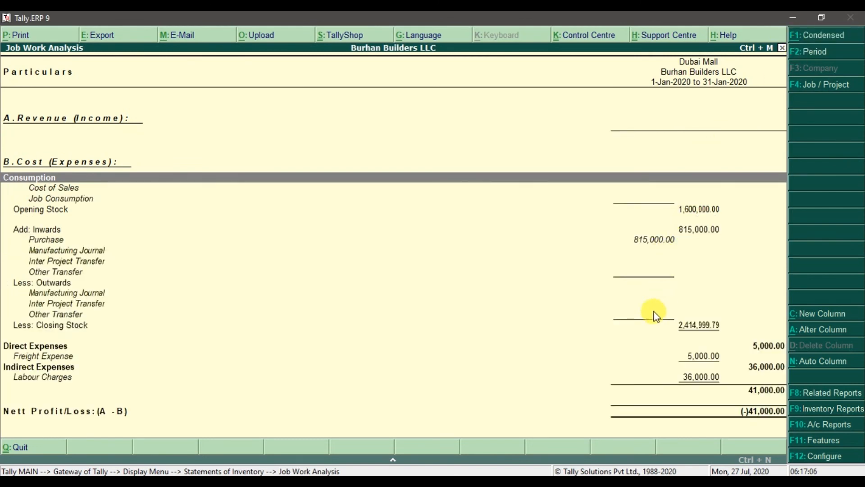